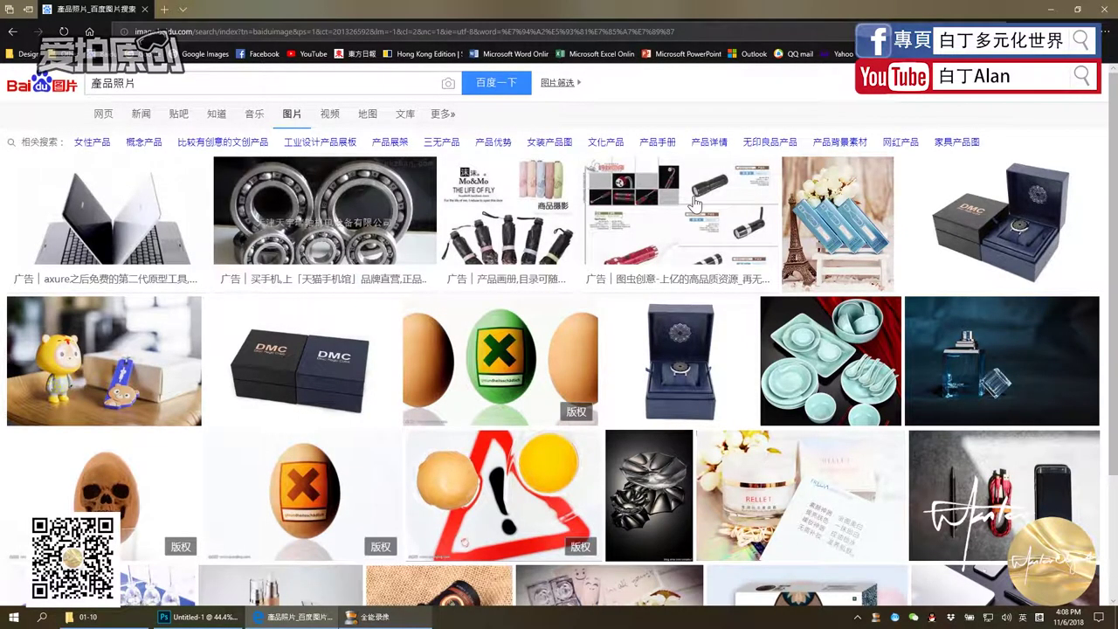
- Open the yellow bear figurine photo's detail view in Baidu Images, then return to the results
scroll(552, 465, "down", 2)
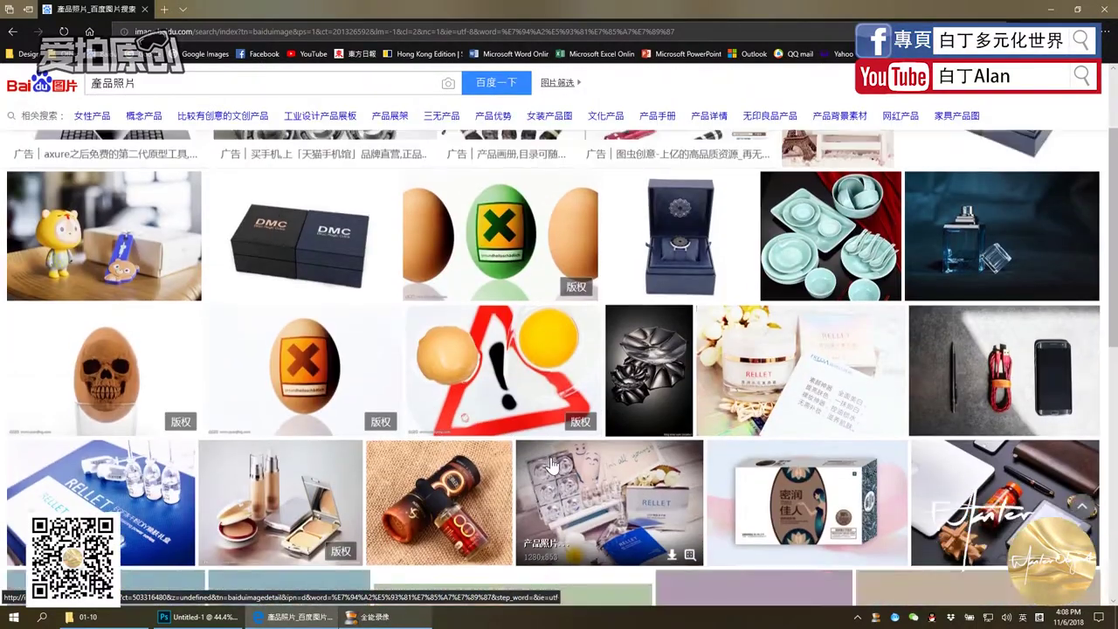
scroll(552, 464, "up", 1)
scroll(552, 465, "up", 1)
scroll(552, 464, "down", 2)
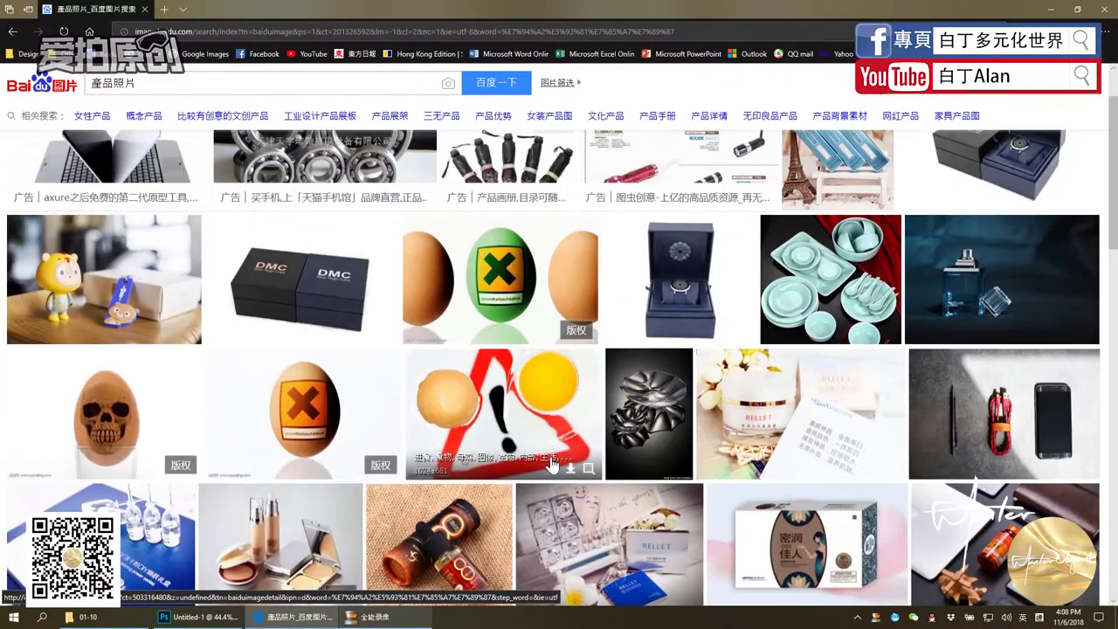
scroll(550, 463, "up", 2)
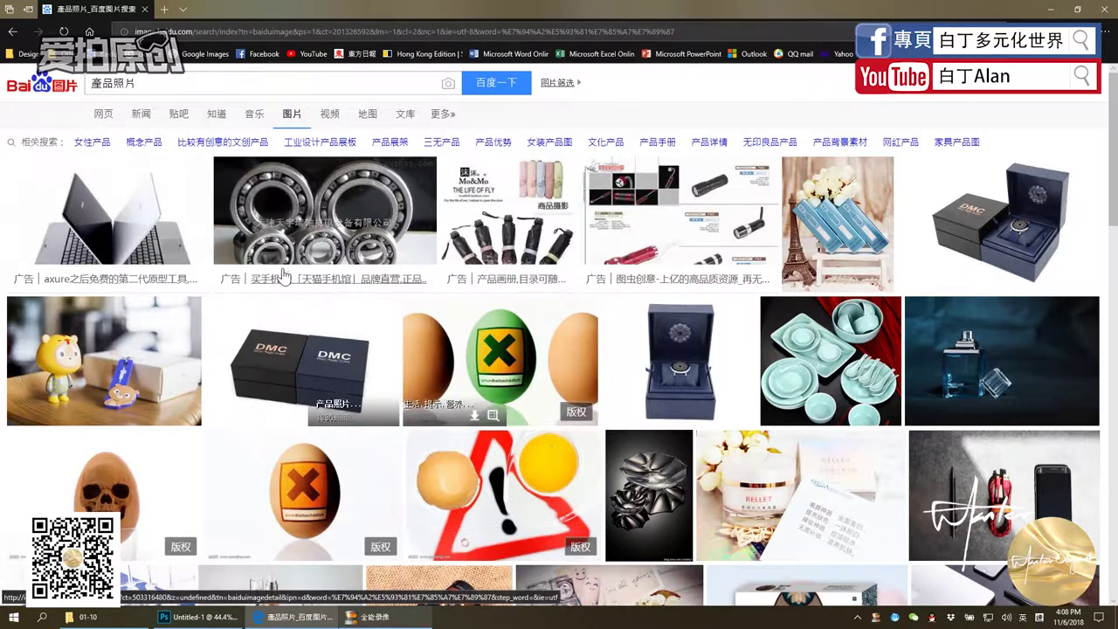
left_click(157, 376)
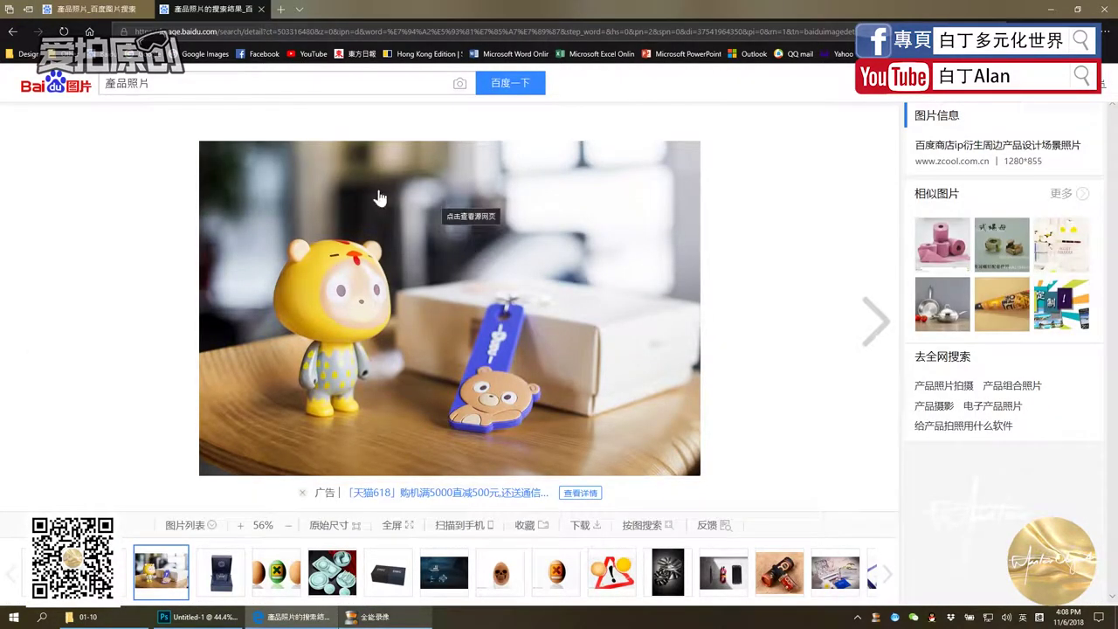
left_click(96, 9)
- Browse the results and view the 1280×855 bear photo's detail page again
scroll(305, 376, "down", 1)
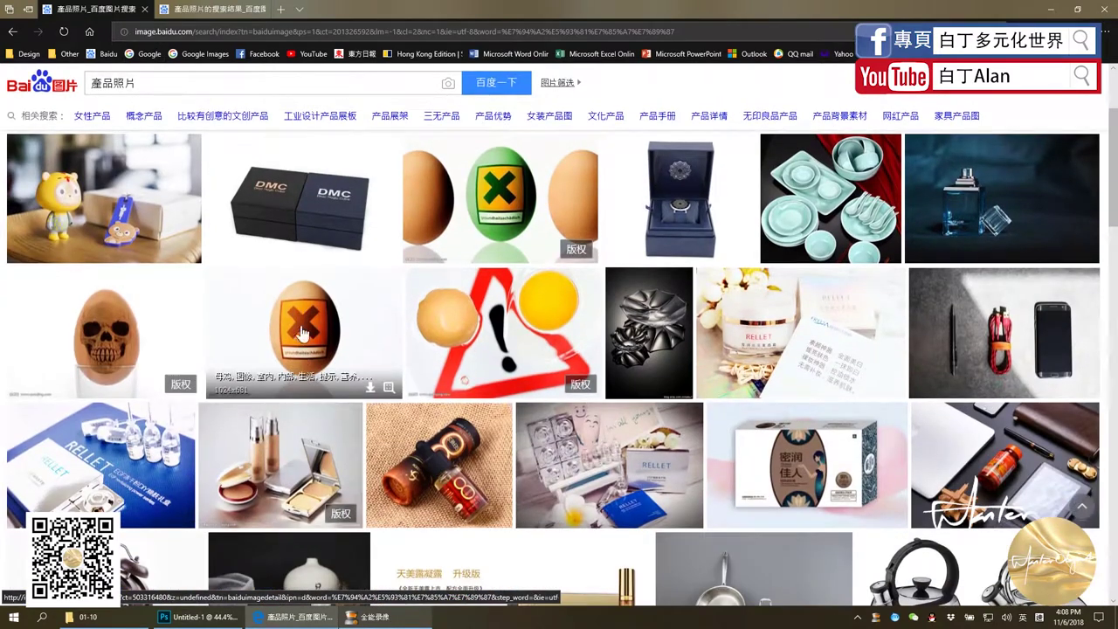
scroll(412, 372, "down", 1)
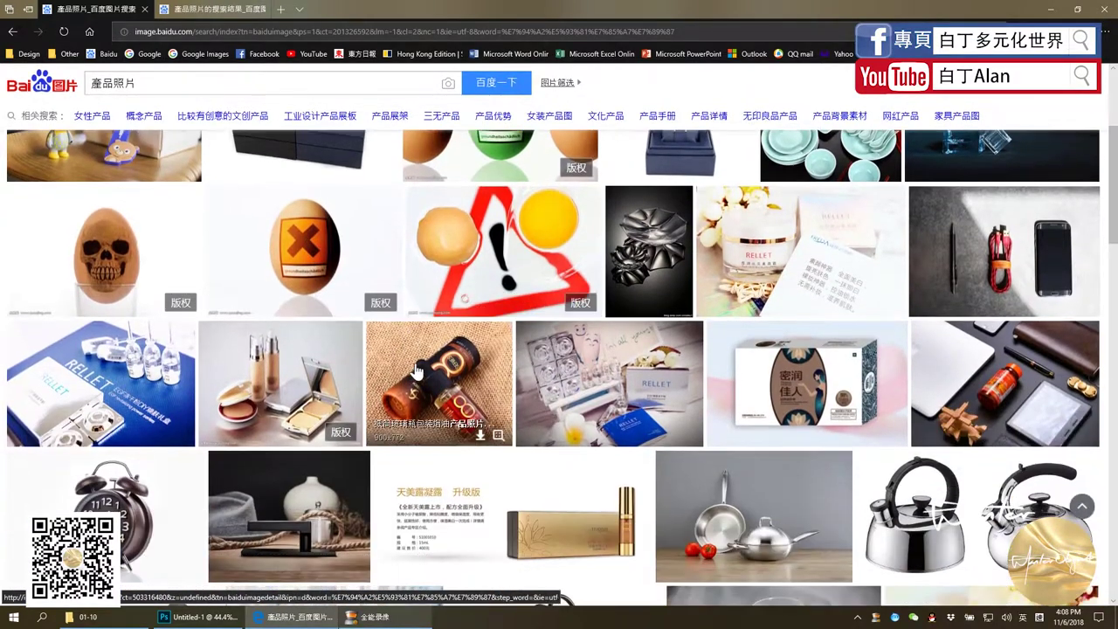
scroll(419, 367, "down", 2)
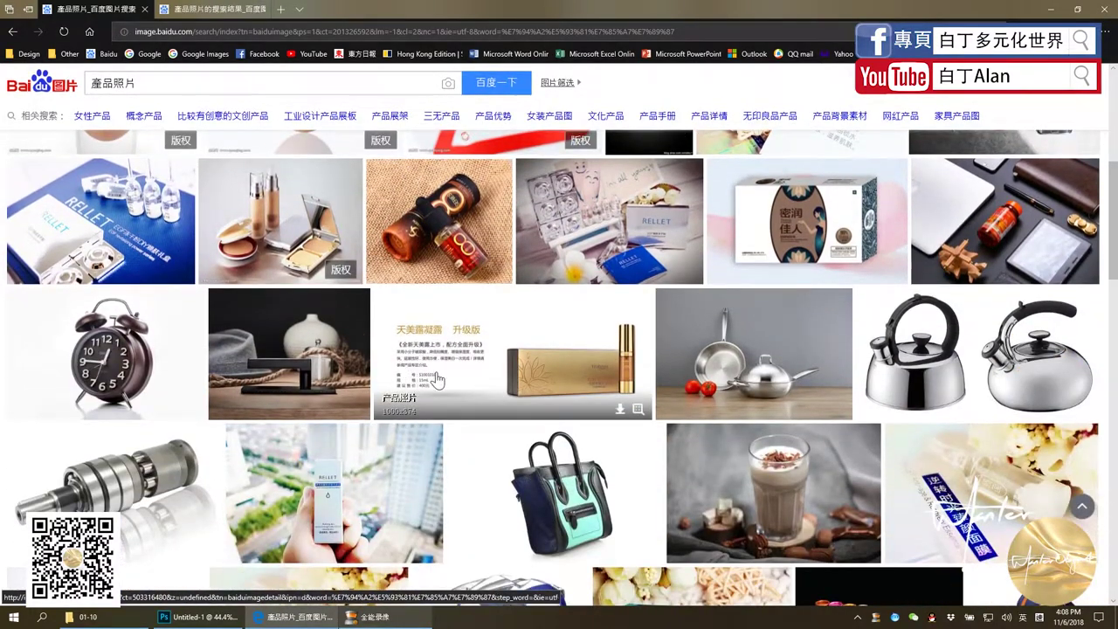
scroll(432, 375, "down", 1)
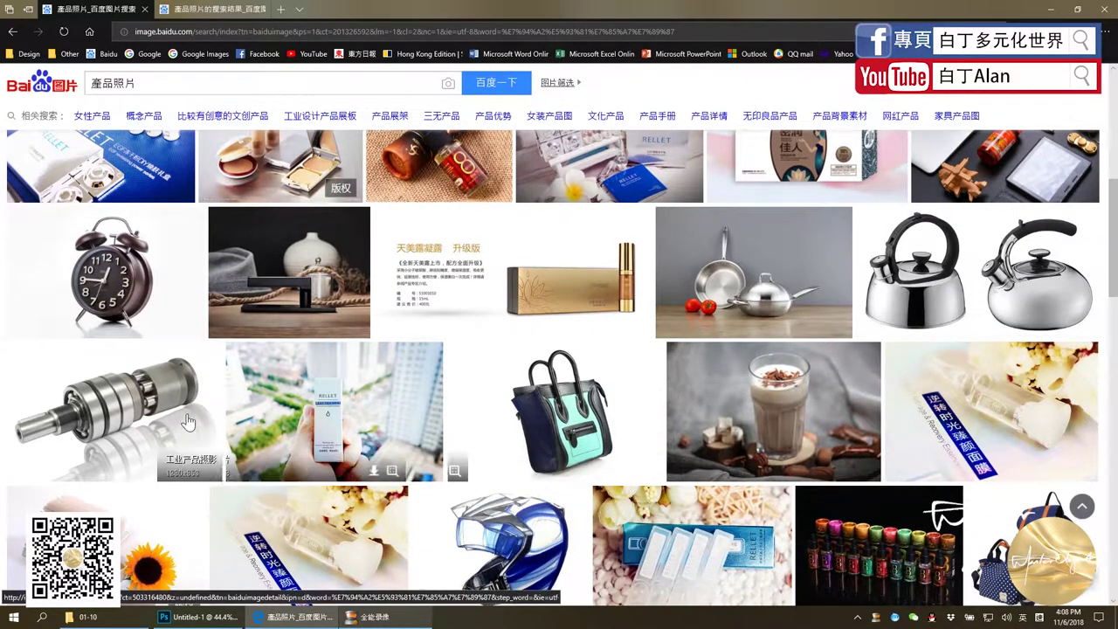
scroll(266, 391, "down", 2)
scroll(266, 390, "up", 2)
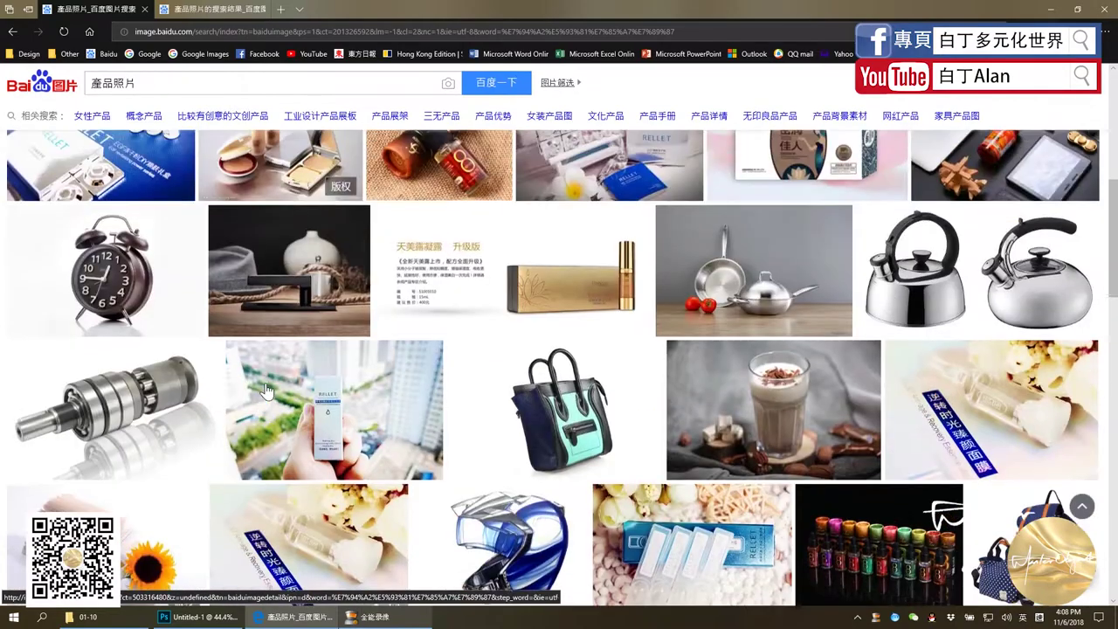
scroll(266, 390, "down", 2)
scroll(267, 390, "down", 2)
scroll(266, 390, "down", 4)
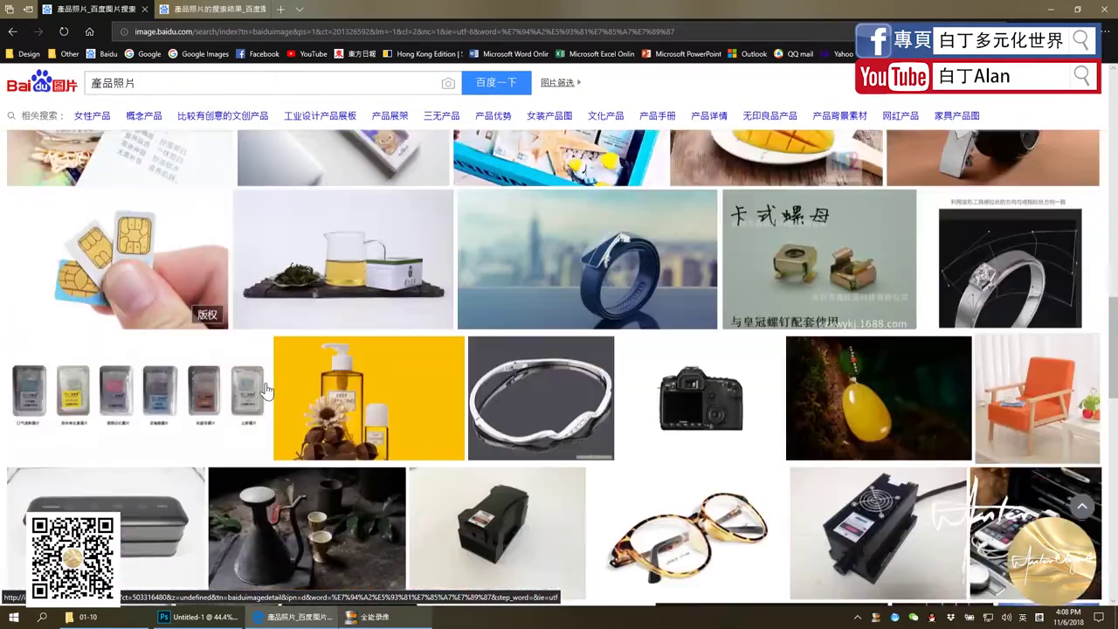
scroll(266, 390, "up", 5)
scroll(269, 122, "up", 2)
left_click(269, 122)
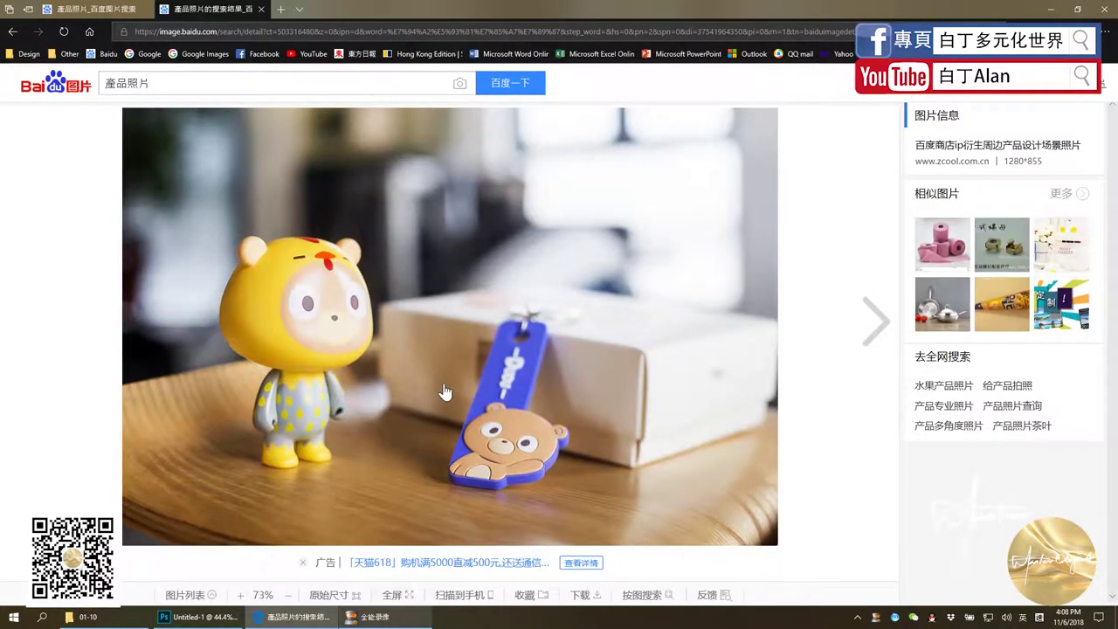
left_click(116, 8)
- Scroll through the Baidu Images results grid
scroll(330, 457, "down", 3)
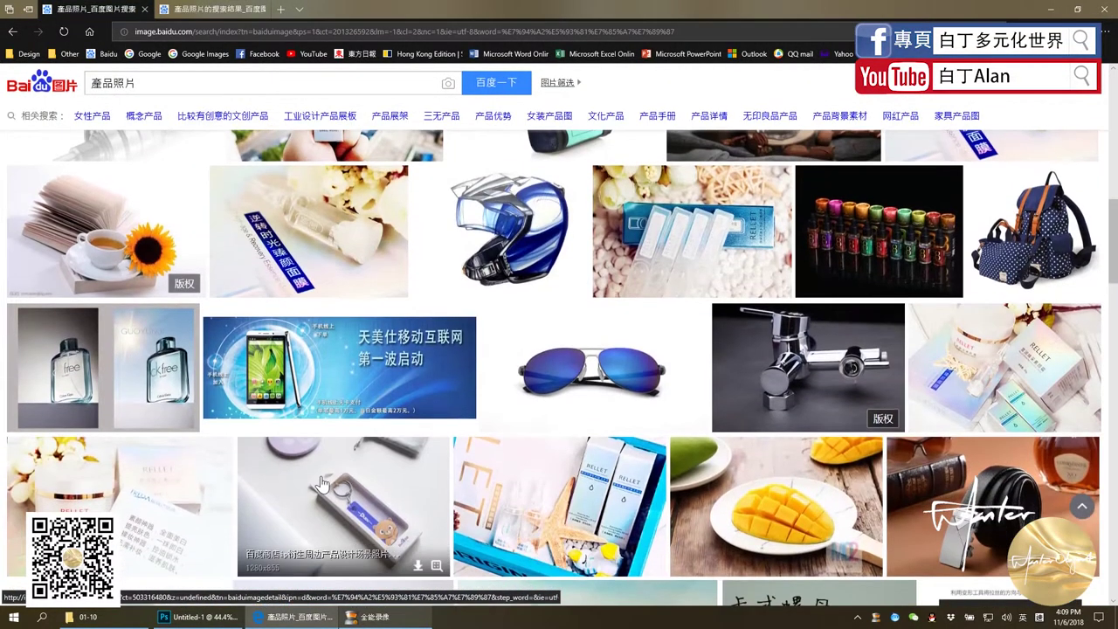
scroll(330, 458, "up", 4)
scroll(330, 458, "up", 2)
scroll(183, 280, "down", 3)
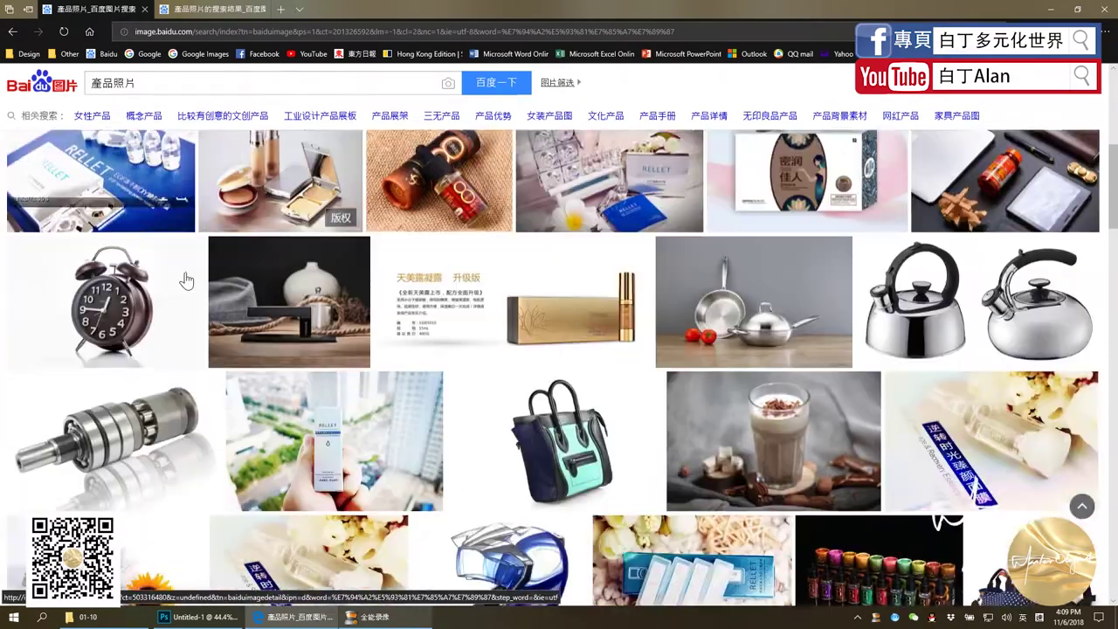
scroll(186, 286, "down", 3)
scroll(192, 341, "up", 1)
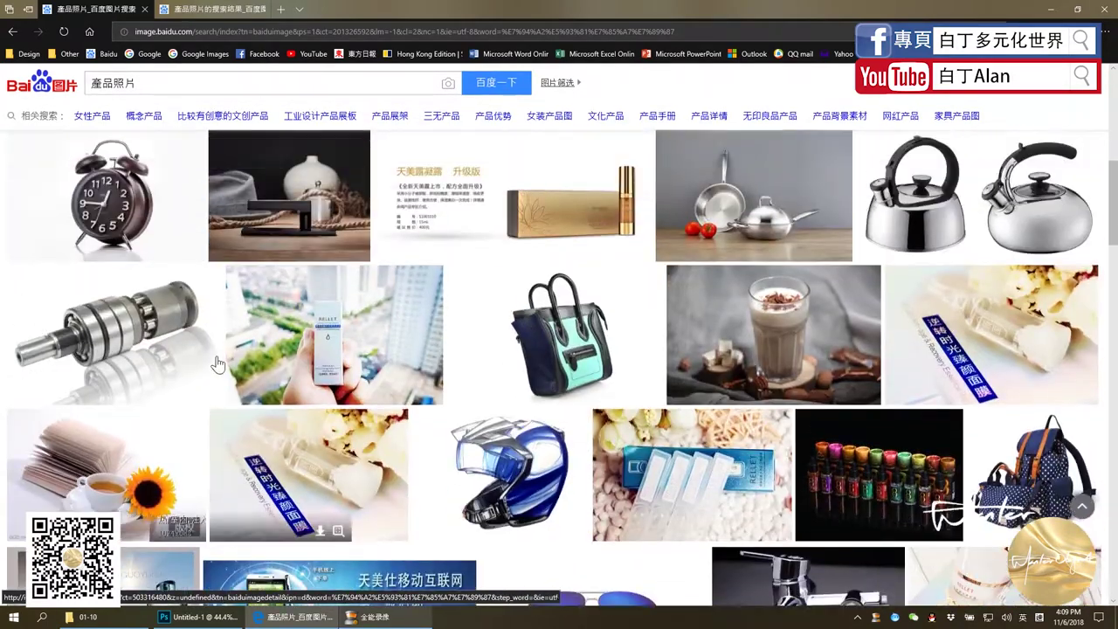
scroll(629, 249, "up", 2)
scroll(628, 259, "up", 2)
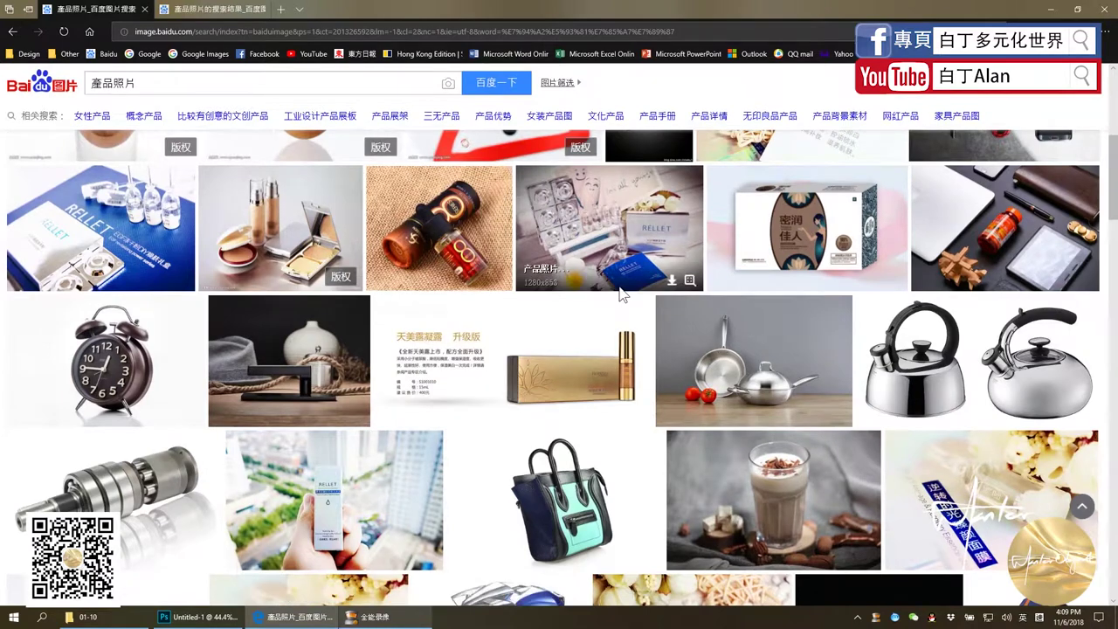
- In Photoshop, move the toy photo up-right and enlarge it to about 190%
left_click(196, 616)
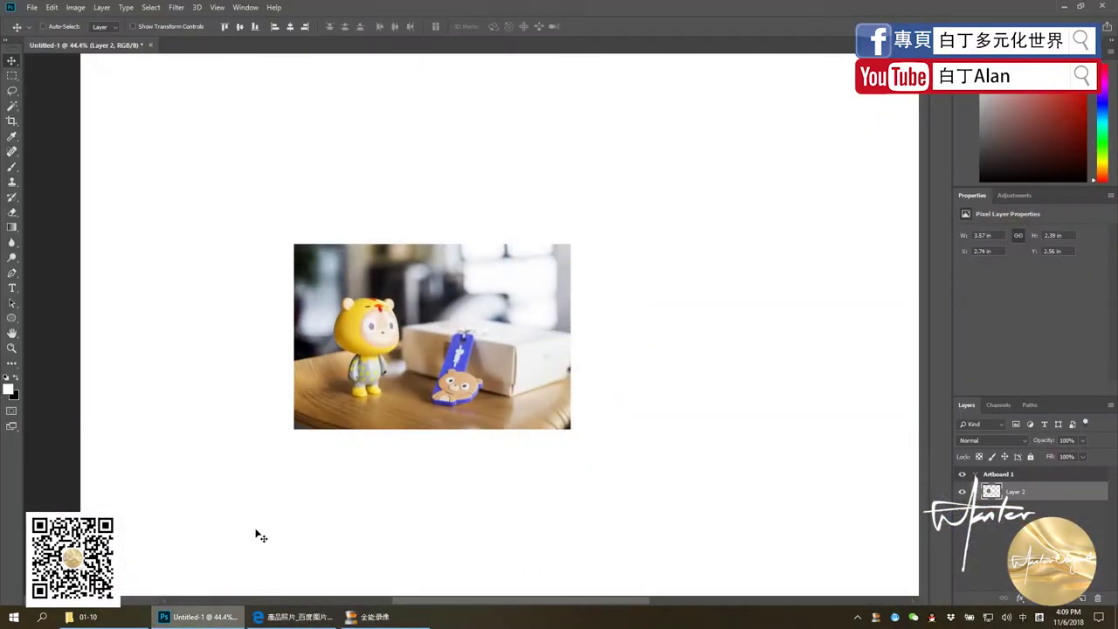
left_click_drag(381, 347, 442, 311)
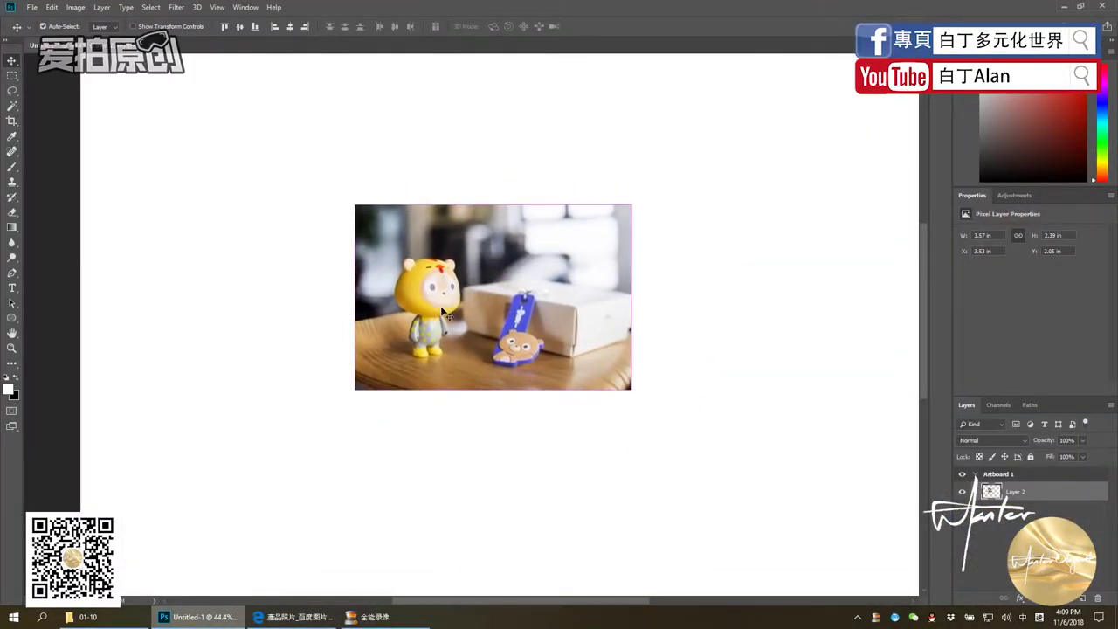
key("ctrl+t")
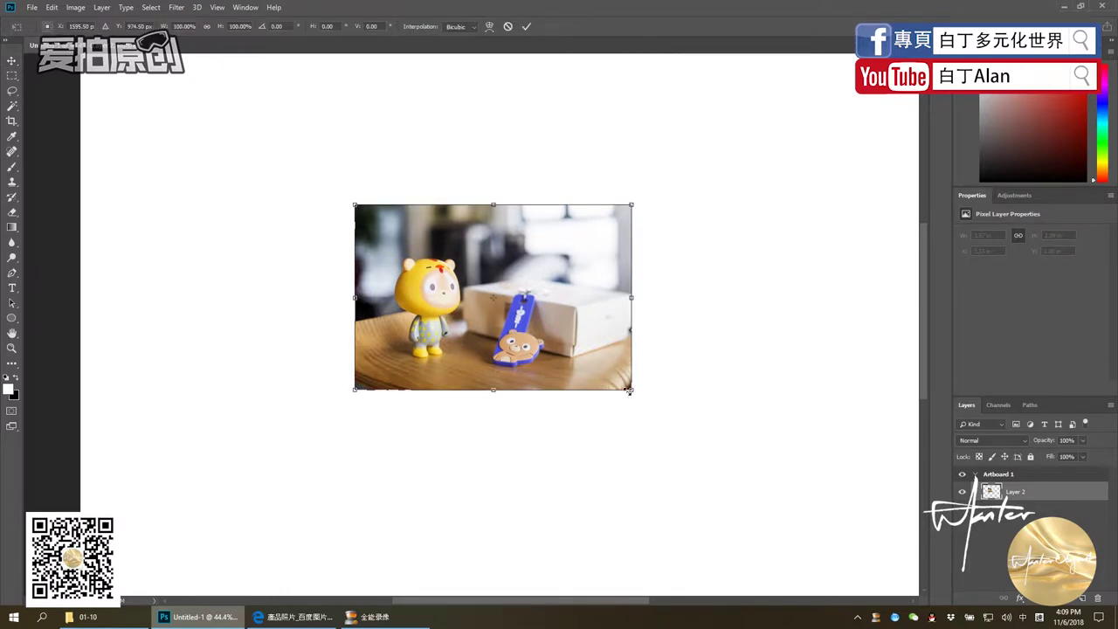
left_click_drag(628, 392, 915, 497)
key("Return")
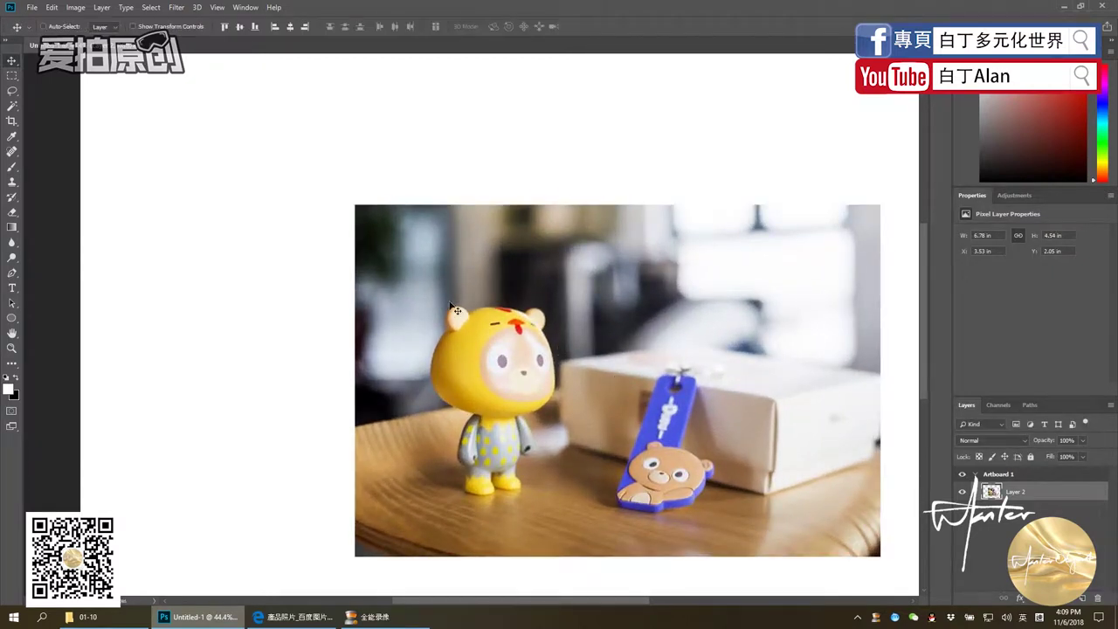
- Reposition the enlarged photo slightly left and up on the artboard
scroll(324, 282, "down", 2)
scroll(324, 282, "up", 1)
left_click_drag(472, 349, 432, 332)
scroll(431, 332, "up", 2)
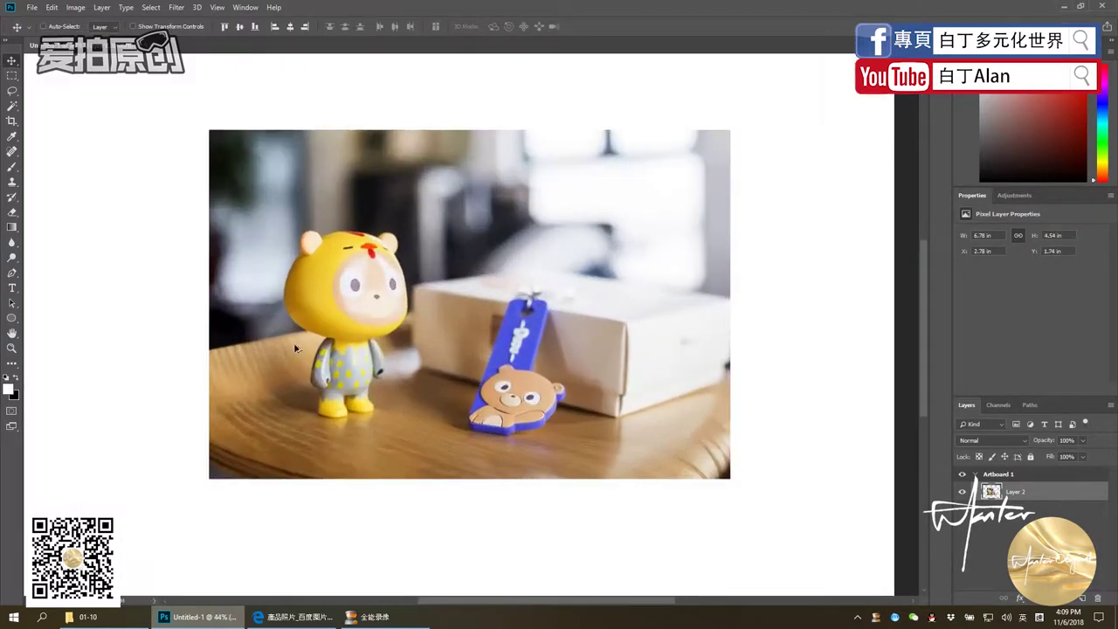
scroll(350, 374, "up", 1)
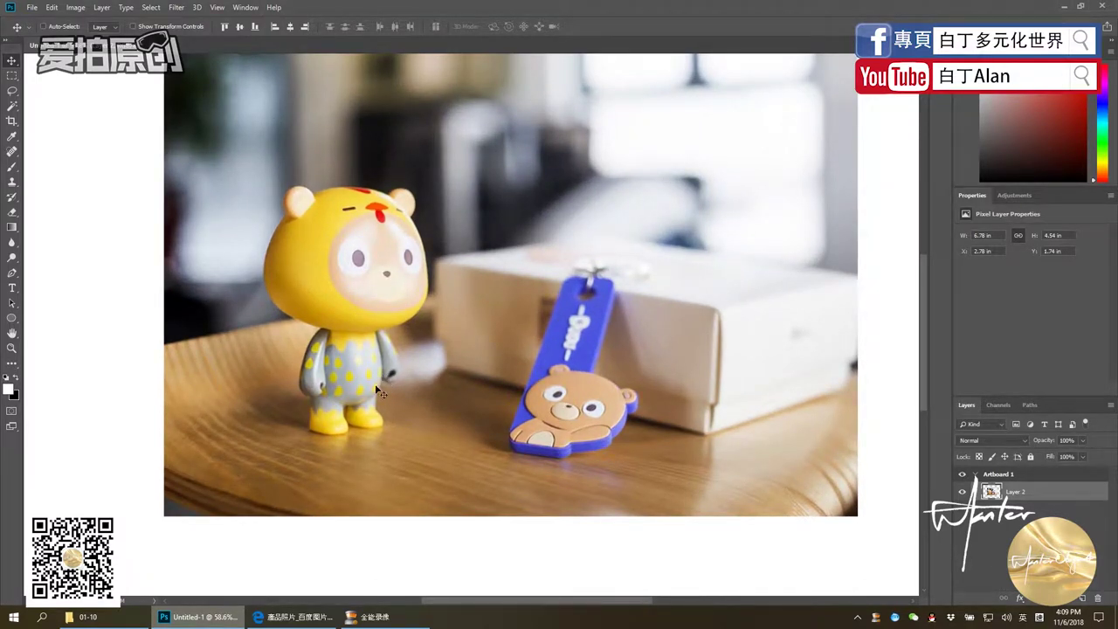
scroll(377, 392, "down", 3)
left_click_drag(397, 385, 372, 386)
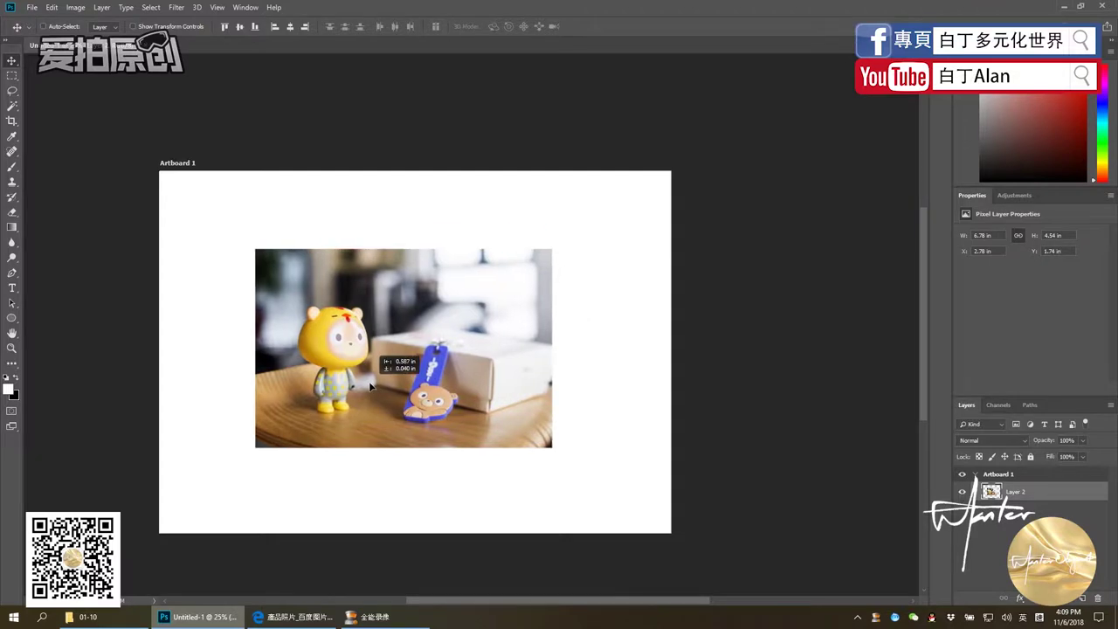
- Start a Pen path at the figure's leg and curve it around both yellow feet
key("p")
scroll(304, 420, "up", 3)
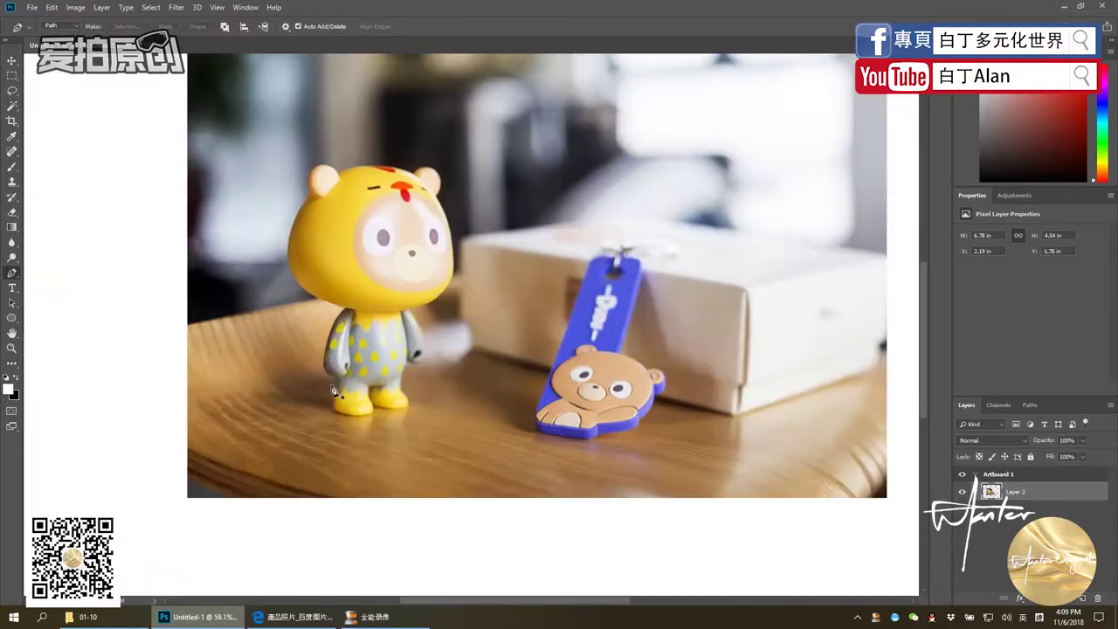
scroll(323, 401, "up", 2)
scroll(337, 384, "up", 2)
left_click(335, 369)
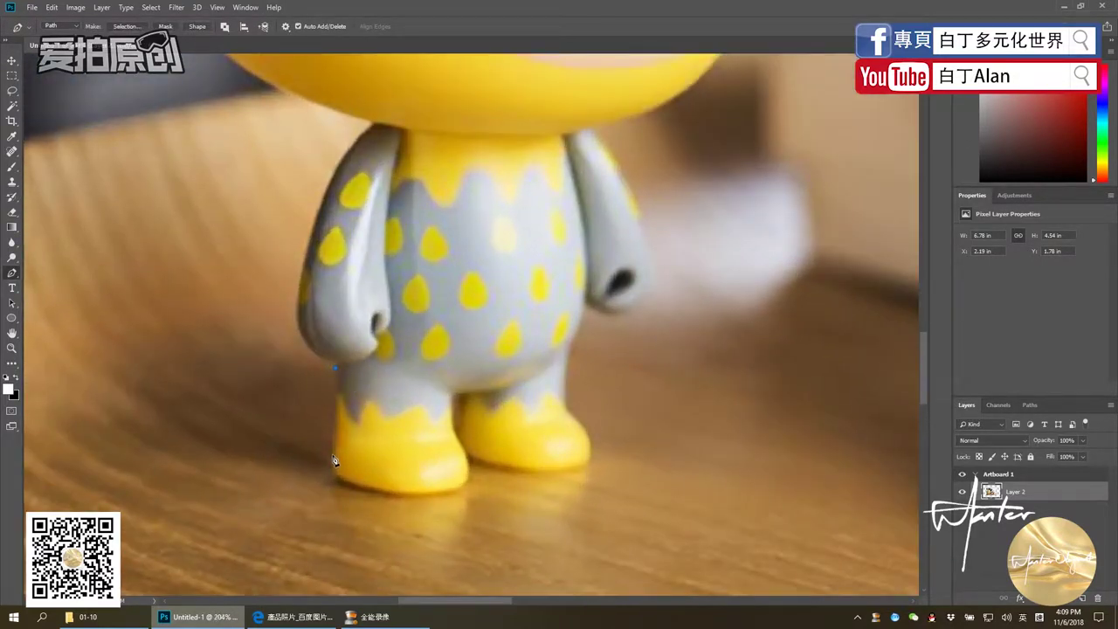
left_click(330, 454)
scroll(339, 482, "up", 1)
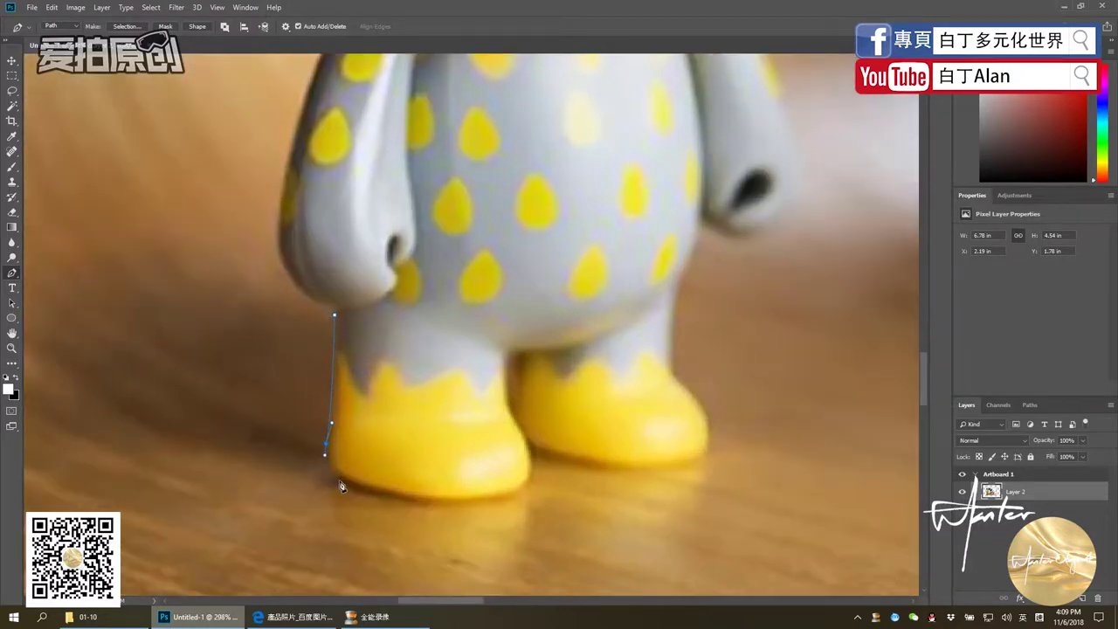
left_click_drag(343, 477, 353, 481)
left_click_drag(533, 466, 531, 445)
mouse_move(666, 469)
left_mouse_down()
mouse_move(694, 465)
mouse_move(712, 441)
left_mouse_up()
left_click_drag(682, 381, 650, 368)
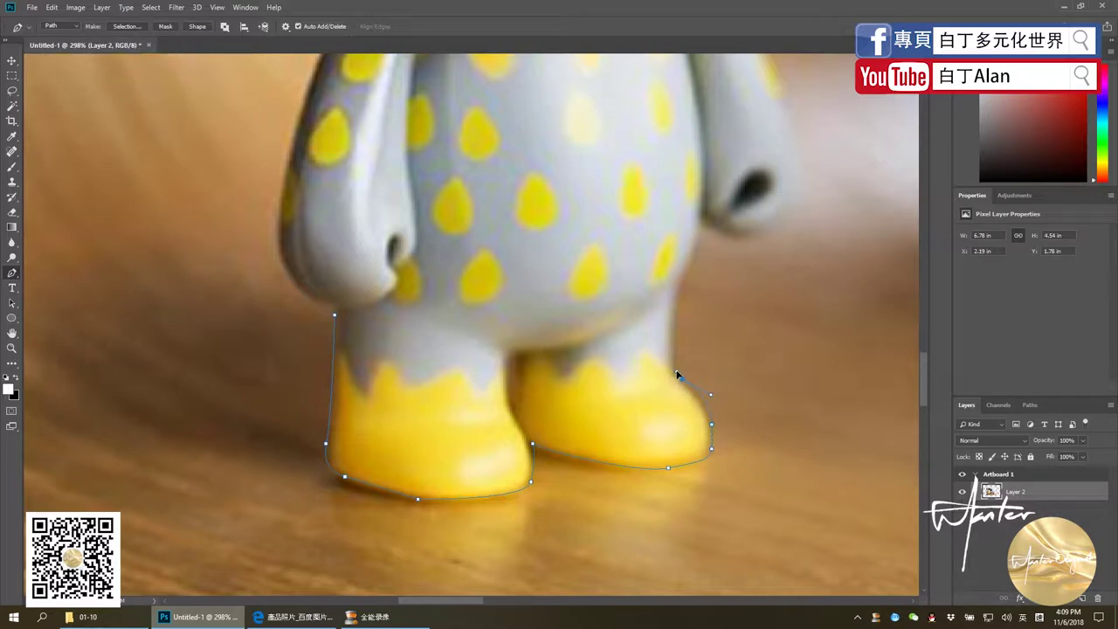
- Extend the path up the back leg, right side and arm to the head's lower edge
left_click(674, 301)
scroll(712, 238, "down", 3)
scroll(711, 349, "up", 2)
scroll(761, 237, "up", 2)
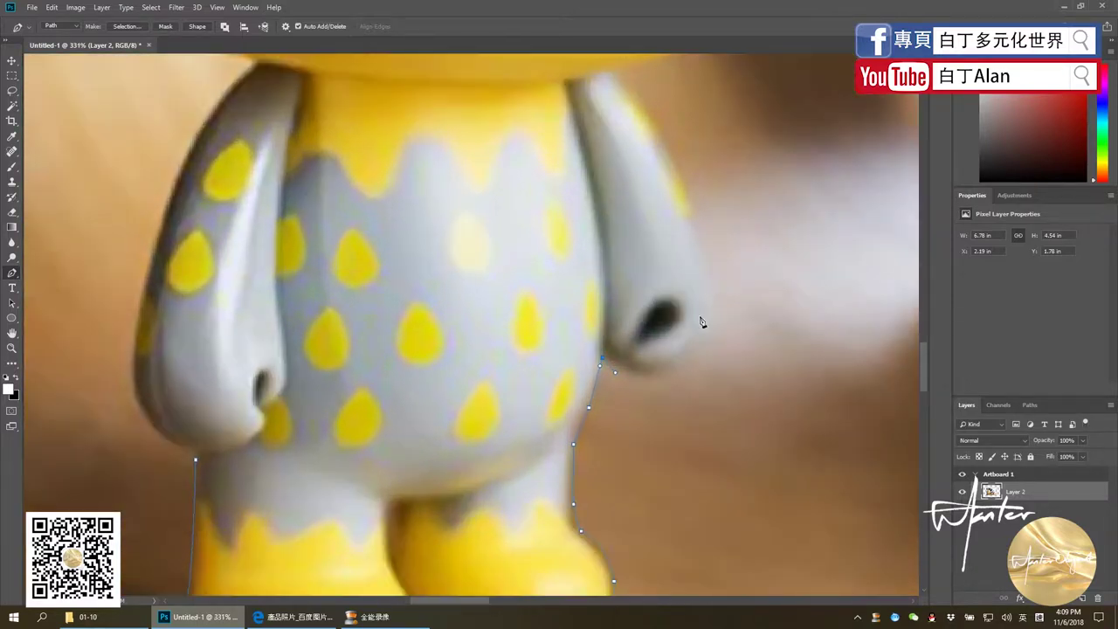
left_click_drag(709, 330, 714, 301)
left_click_drag(671, 163, 654, 120)
left_click_drag(622, 76, 614, 70)
scroll(501, 431, "down", 3)
scroll(579, 225, "up", 2)
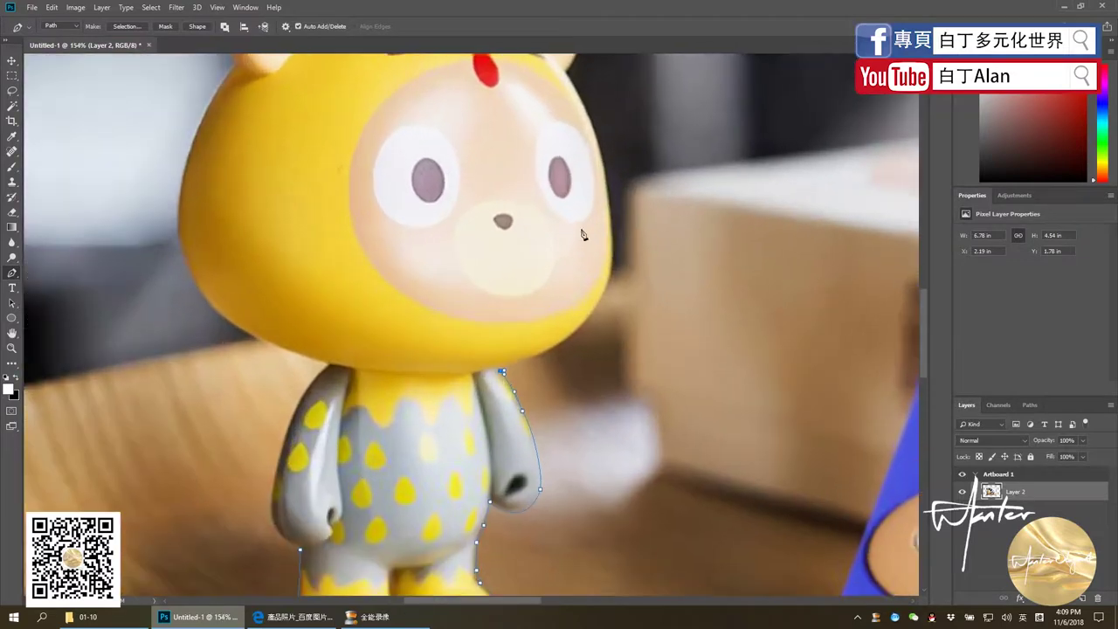
scroll(602, 262, "up", 1)
mouse_move(619, 289)
left_mouse_down()
mouse_move(655, 216)
mouse_move(633, 260)
mouse_move(628, 161)
left_mouse_up()
scroll(633, 259, "down", 2)
scroll(640, 226, "up", 2)
scroll(651, 273, "down", 3)
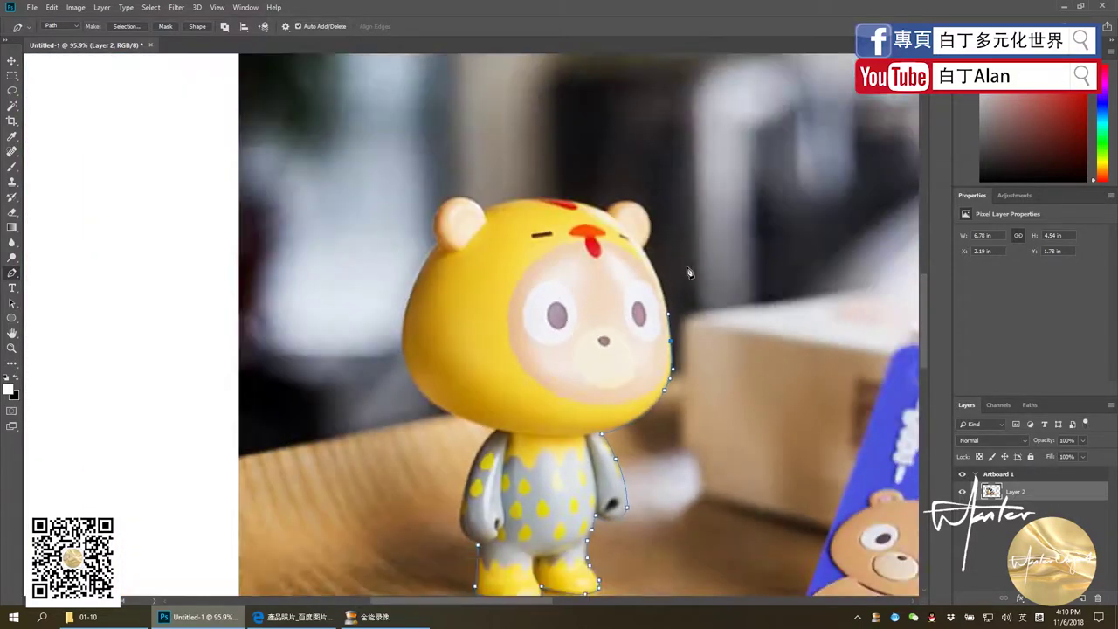
scroll(689, 267, "up", 4)
- Continue the path over the right ear, across the head and around the left ear
left_click_drag(619, 256, 567, 168)
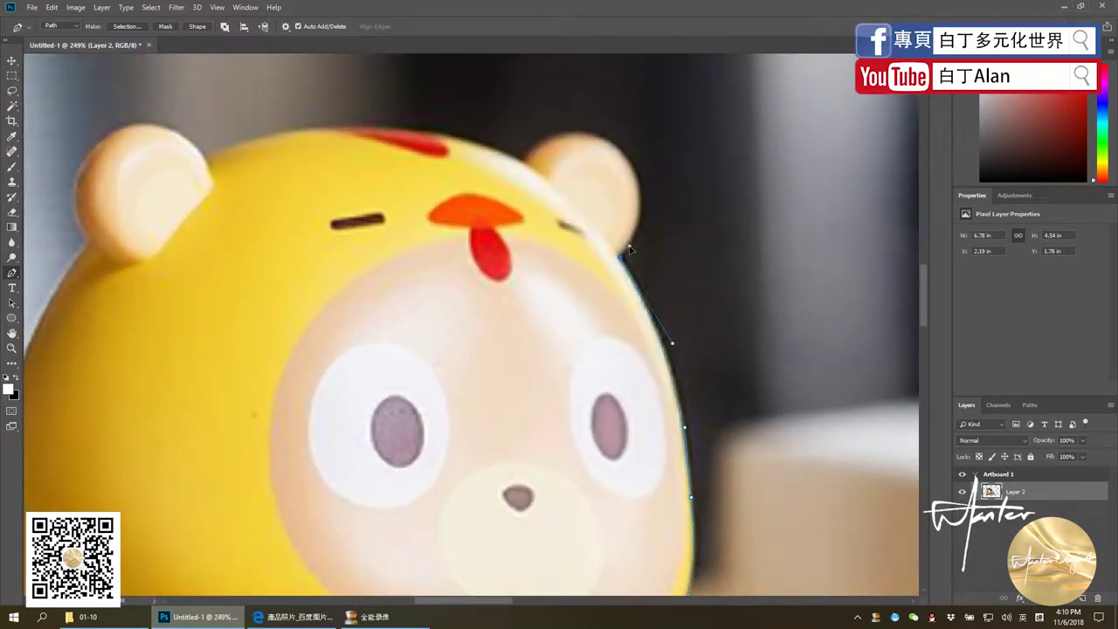
left_click(629, 244)
left_click_drag(605, 138, 593, 134)
left_click_drag(488, 199, 501, 152)
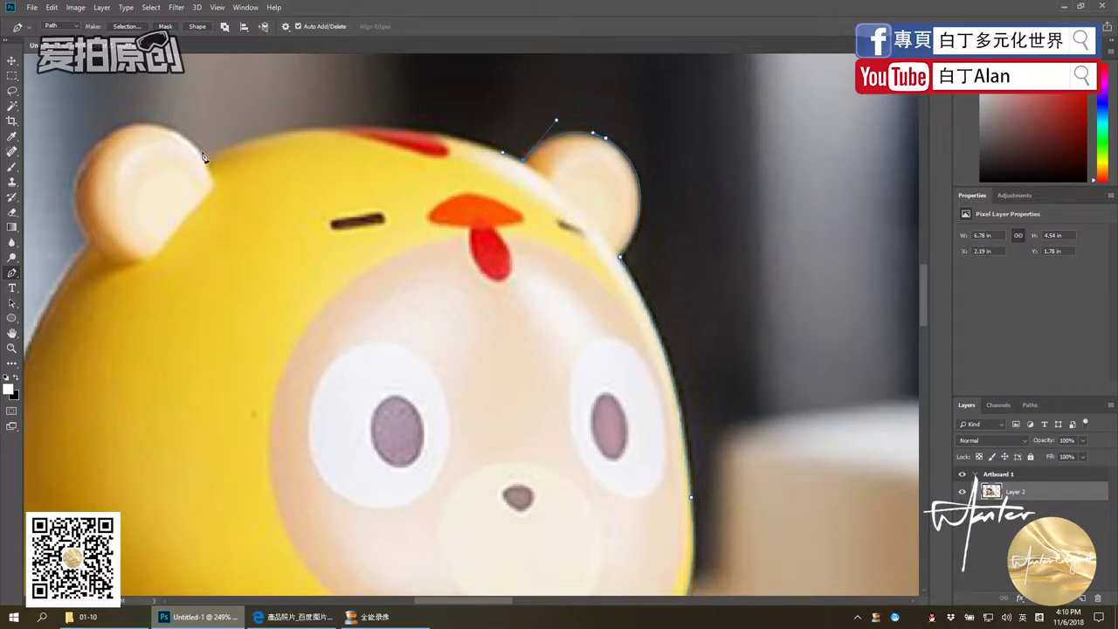
mouse_move(201, 151)
left_mouse_down()
mouse_move(33, 199)
mouse_move(90, 208)
left_mouse_up()
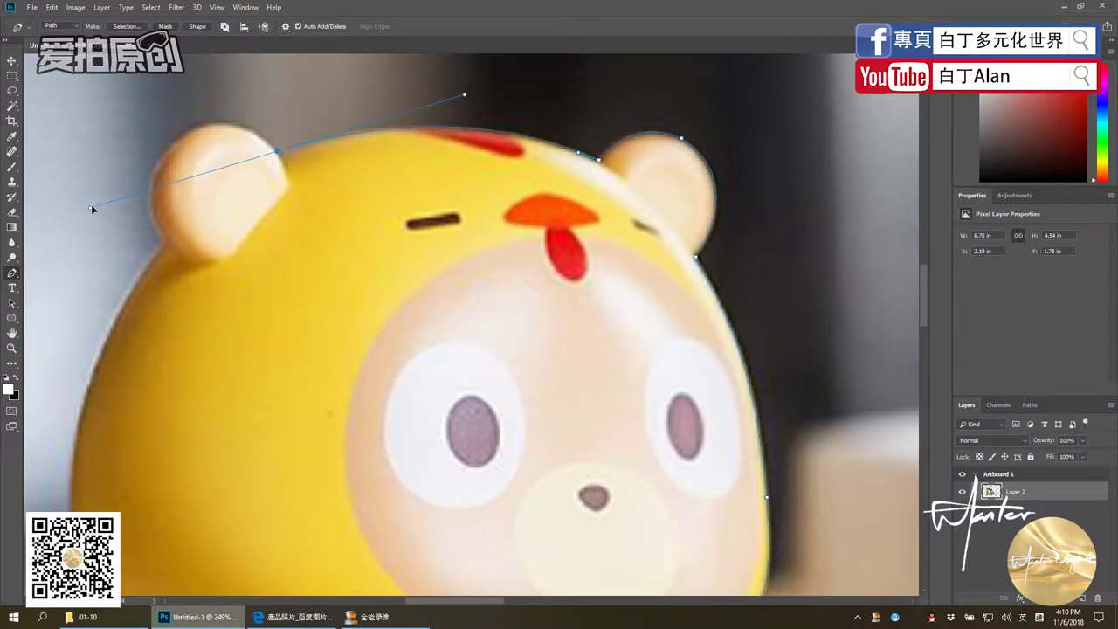
left_click(277, 151, "alt")
mouse_move(166, 145)
left_mouse_down()
mouse_move(115, 189)
mouse_move(156, 161)
left_mouse_up()
- Curve the path down the head's left side and along the body to the feet
scroll(173, 208, "down", 5)
scroll(120, 335, "up", 3)
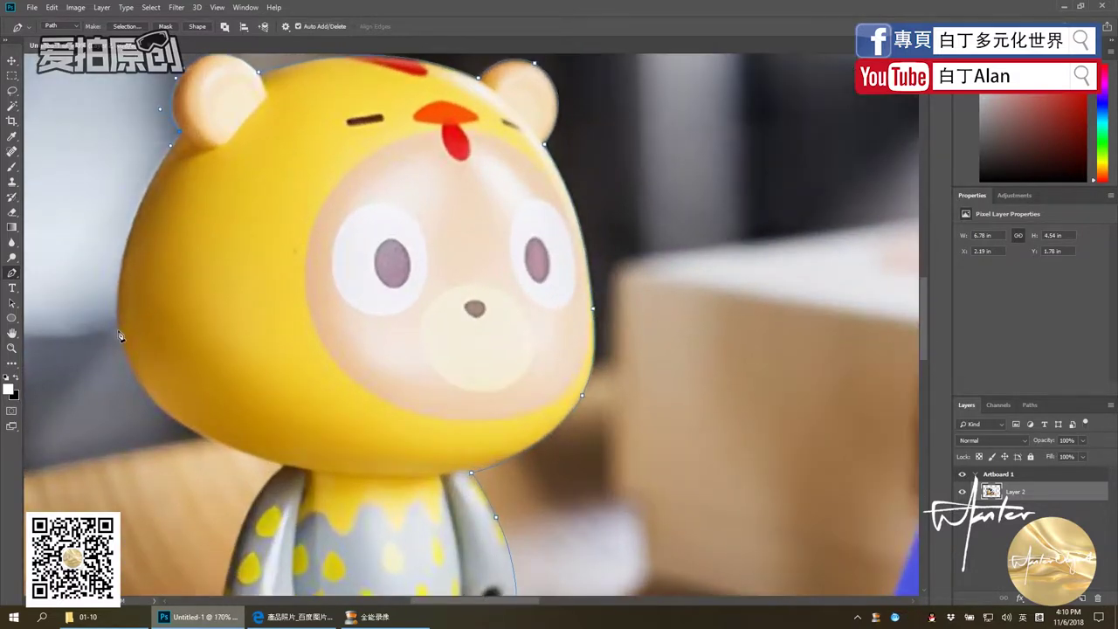
left_click_drag(117, 323, 125, 409)
mouse_move(281, 467)
left_mouse_down()
mouse_move(407, 497)
mouse_move(316, 491)
left_mouse_up()
scroll(268, 467, "down", 5)
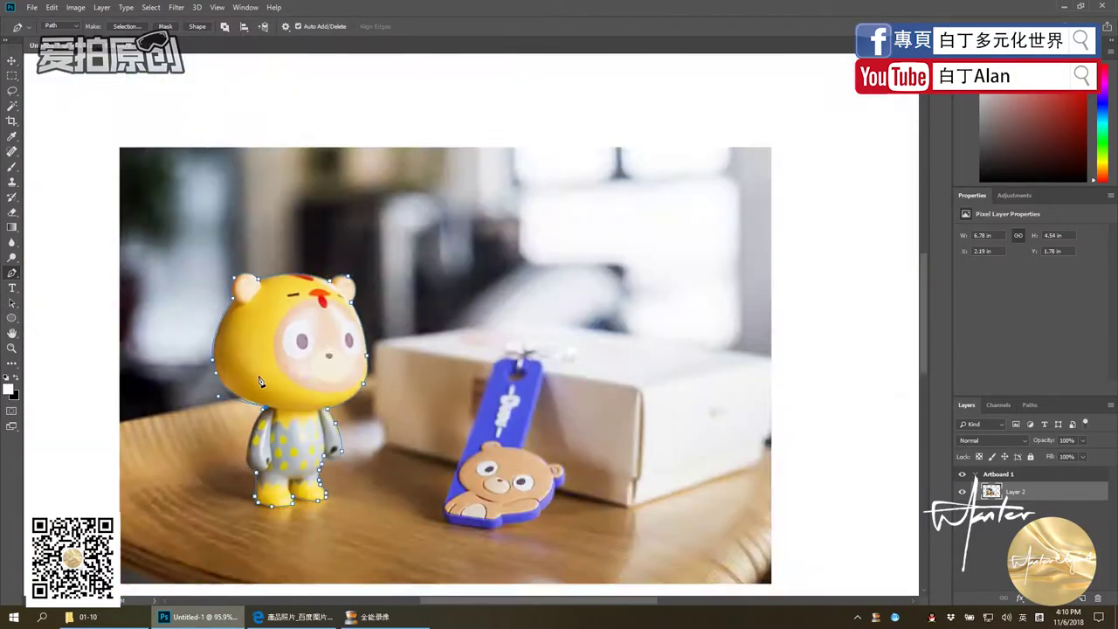
scroll(253, 454, "up", 4)
mouse_move(240, 441)
left_mouse_down()
mouse_move(241, 469)
mouse_move(300, 476)
left_mouse_up()
scroll(306, 477, "down", 4)
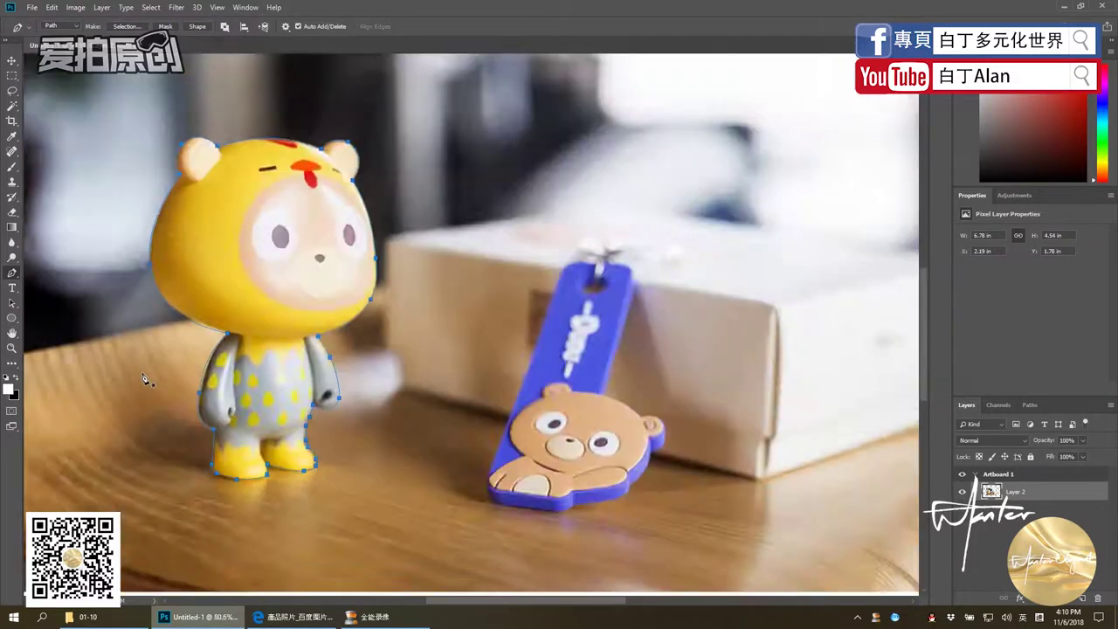
scroll(241, 536, "up", 3)
scroll(241, 536, "up", 3)
scroll(474, 506, "down", 2)
scroll(186, 444, "down", 2)
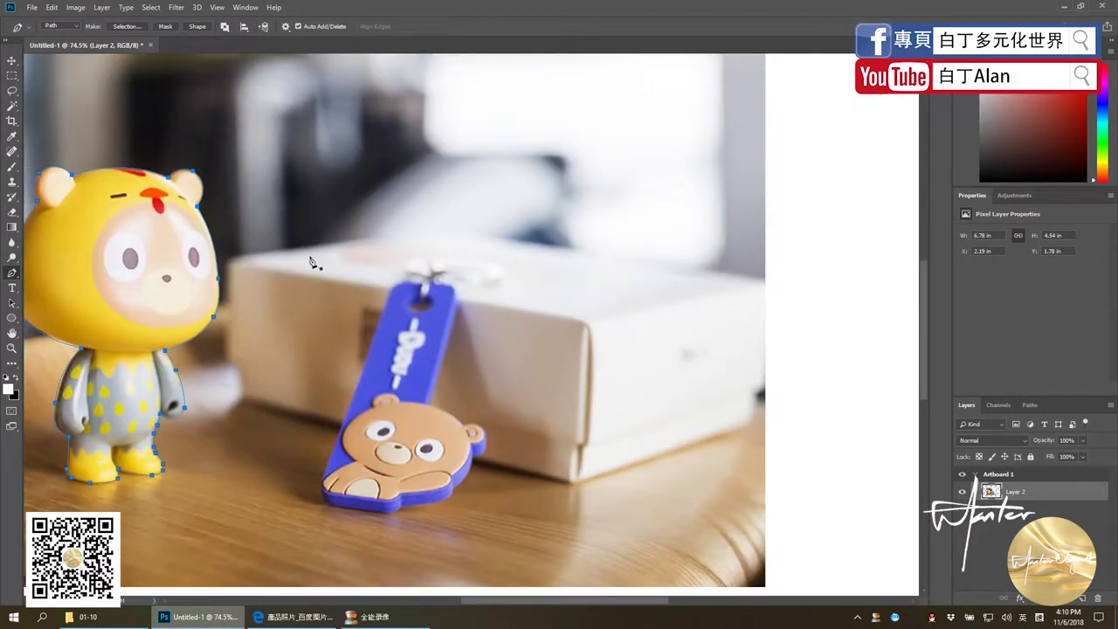
scroll(315, 262, "down", 2)
scroll(241, 259, "up", 1)
scroll(361, 401, "up", 2)
scroll(358, 454, "up", 3)
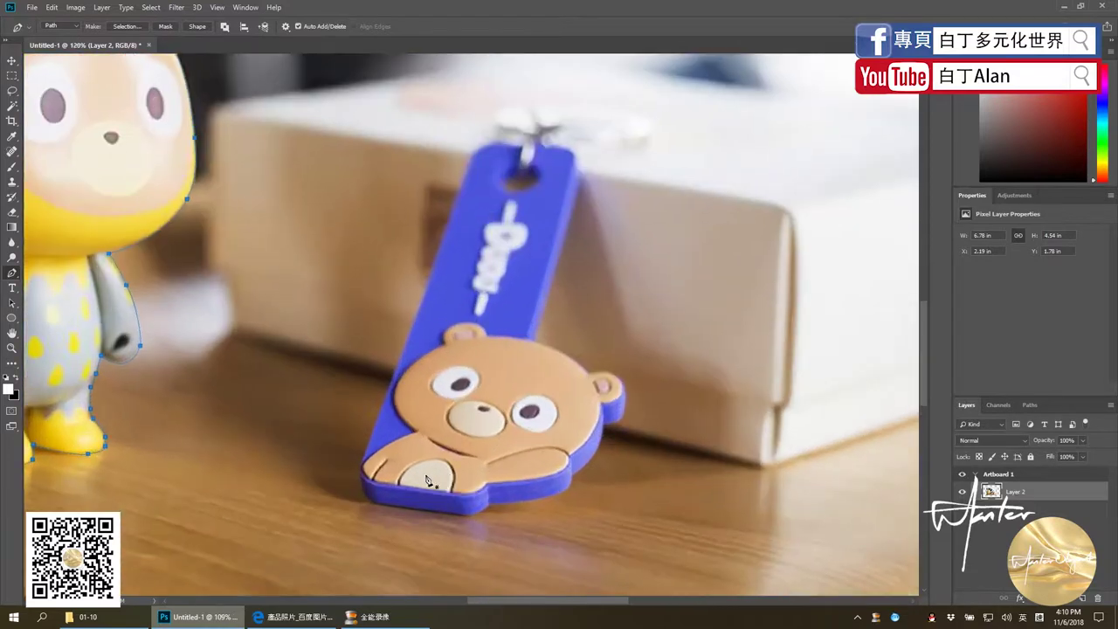
scroll(357, 507, "up", 3)
scroll(356, 531, "up", 2)
- Start a keychain path along its bottom edge and up its right side
left_click(353, 528)
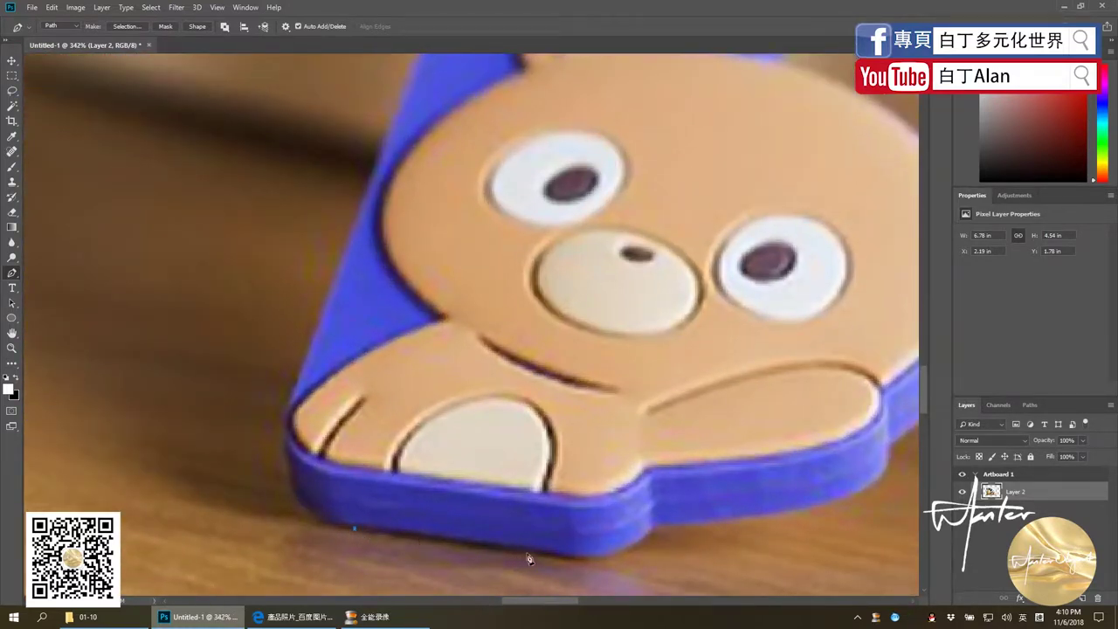
left_click(571, 560)
scroll(605, 523, "down", 3)
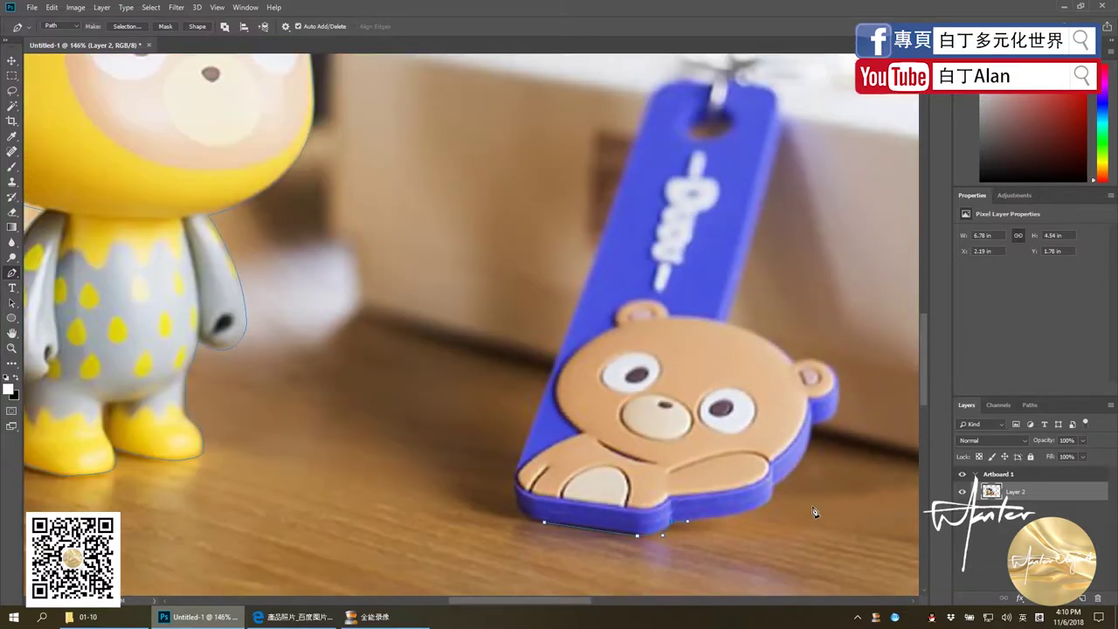
scroll(750, 493, "up", 3)
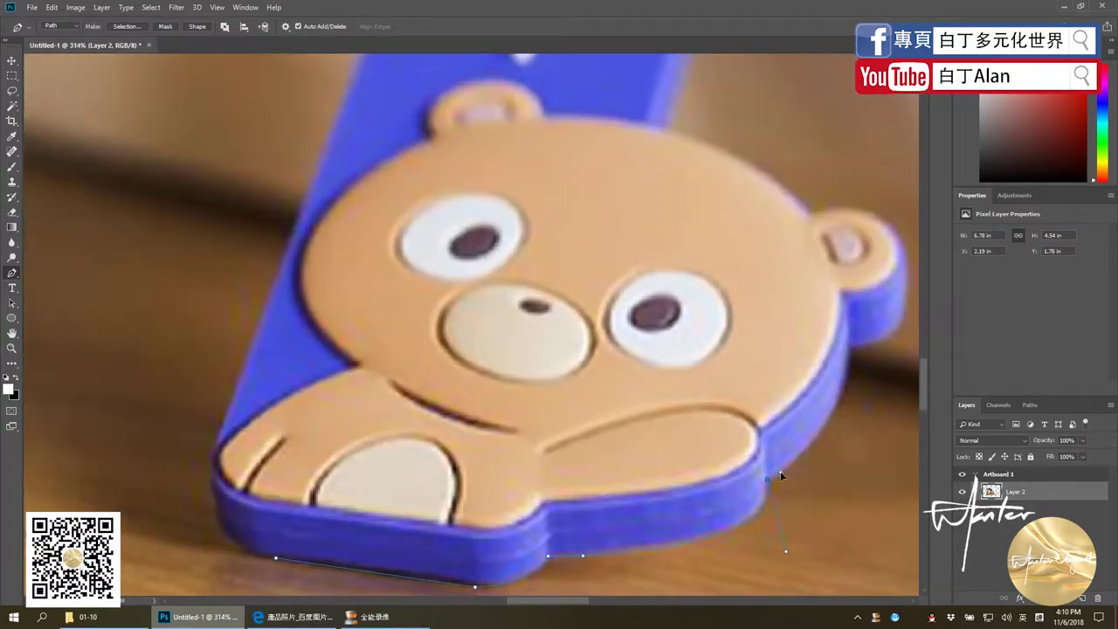
scroll(780, 471, "down", 2)
scroll(780, 471, "up", 3)
left_click_drag(702, 368, 709, 299)
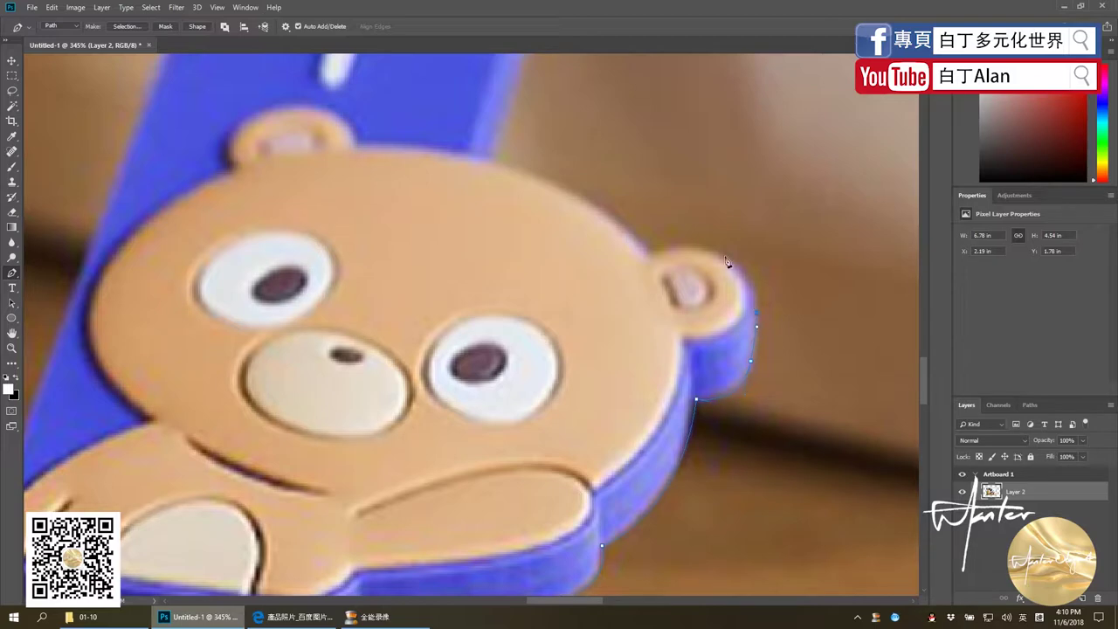
- Carry the path over the keychain bear's ear and head, then up the tag's right edge
left_click_drag(695, 244, 684, 246)
left_click(647, 252)
scroll(647, 252, "down", 2)
scroll(538, 200, "up", 2)
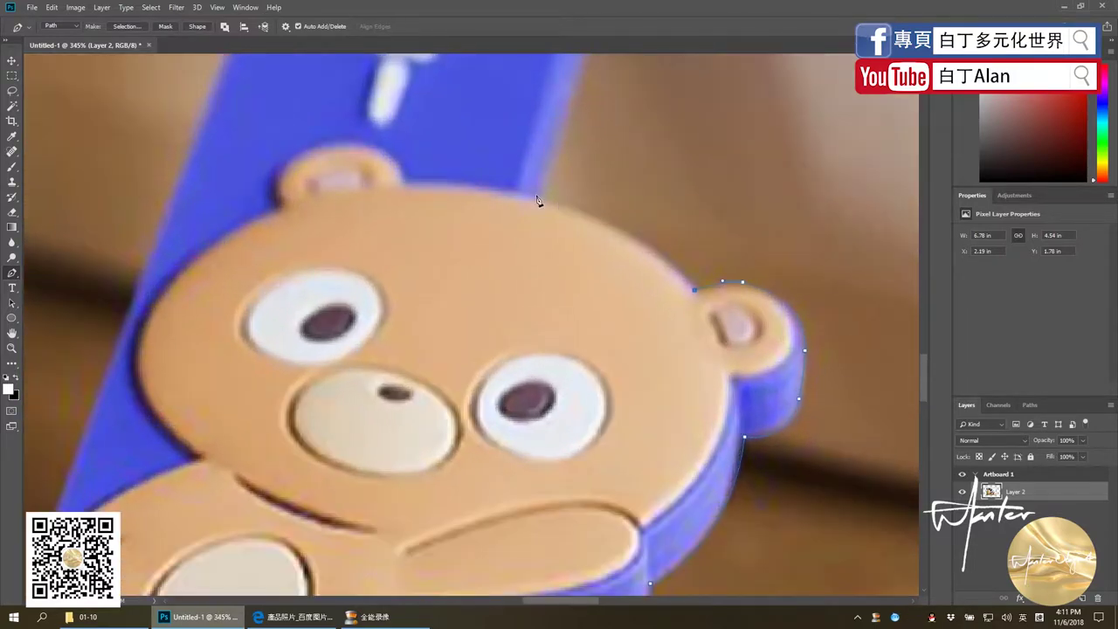
left_click_drag(536, 195, 400, 155)
scroll(513, 347, "down", 3)
scroll(563, 339, "up", 2)
scroll(563, 338, "up", 1)
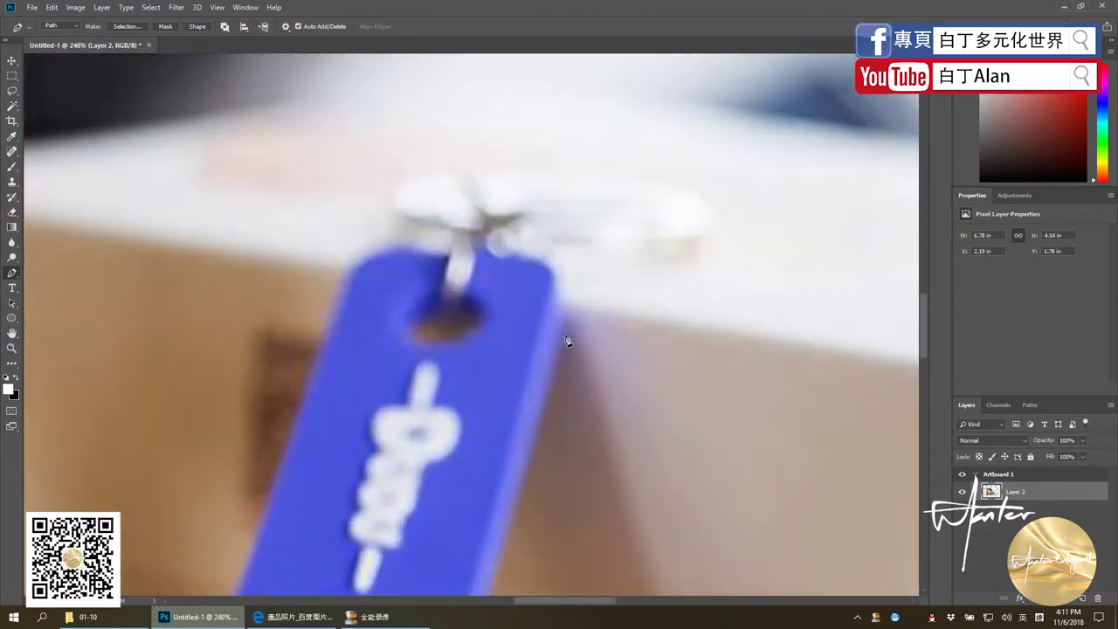
left_click_drag(564, 334, 577, 287)
- Place anchors across the tag's top to its top-left corner, undoing one misplaced point
left_click(545, 268)
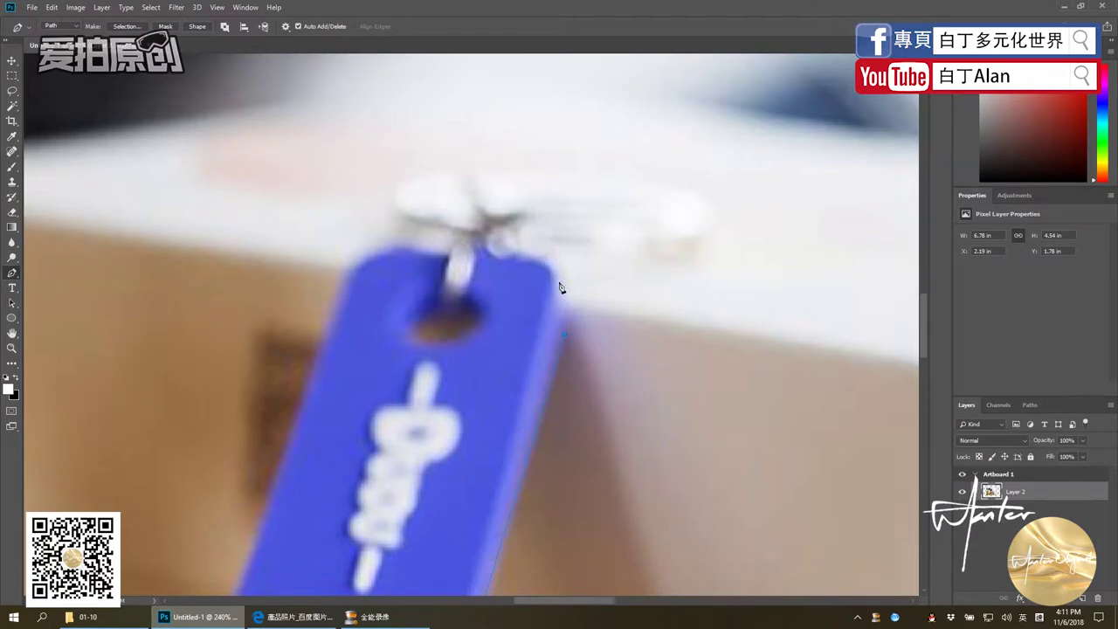
left_click(527, 254)
left_click(500, 252)
left_click(410, 241)
key("ctrl+z")
left_click(399, 243)
- Curve the path down the tag's left edge to close the keychain outline
left_click_drag(315, 338, 316, 364)
scroll(451, 260, "down", 5)
scroll(353, 432, "up", 4)
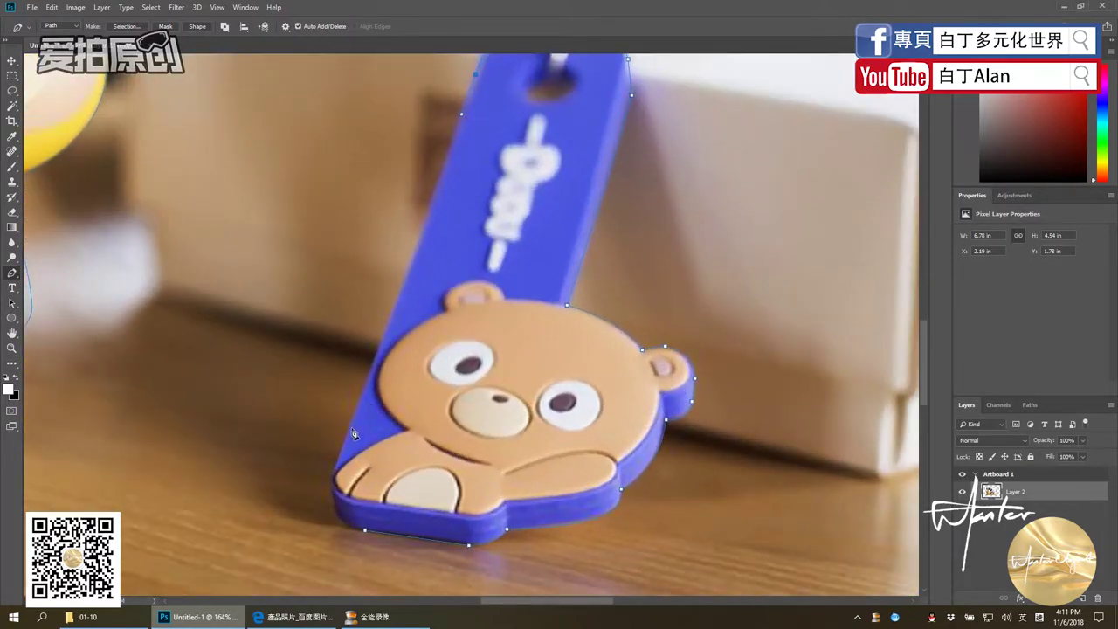
scroll(337, 515, "up", 2)
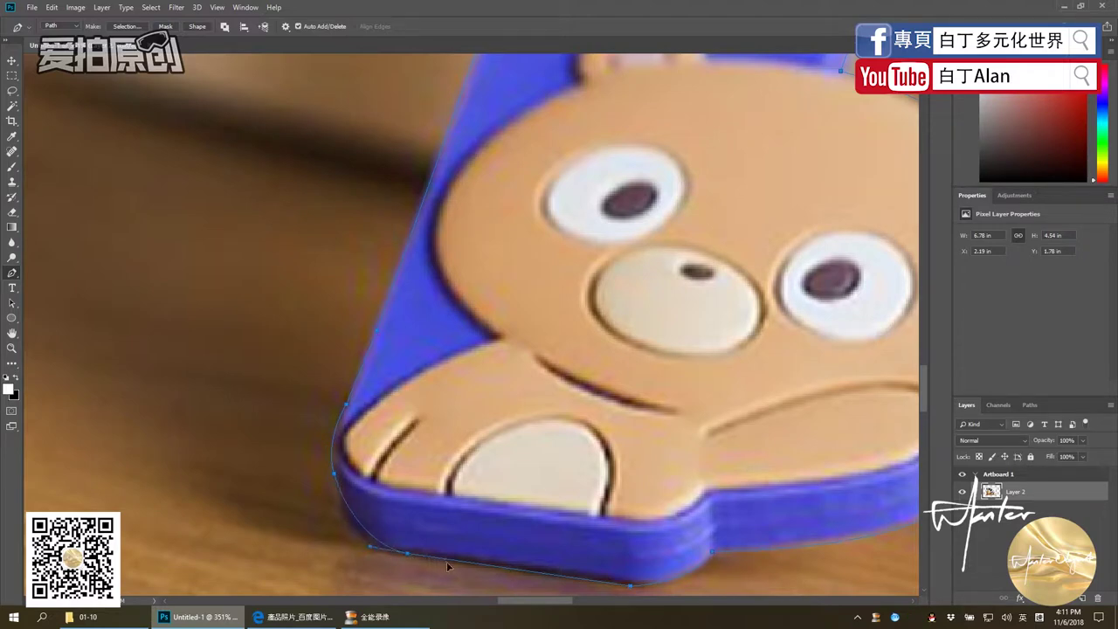
key("ctrl+z")
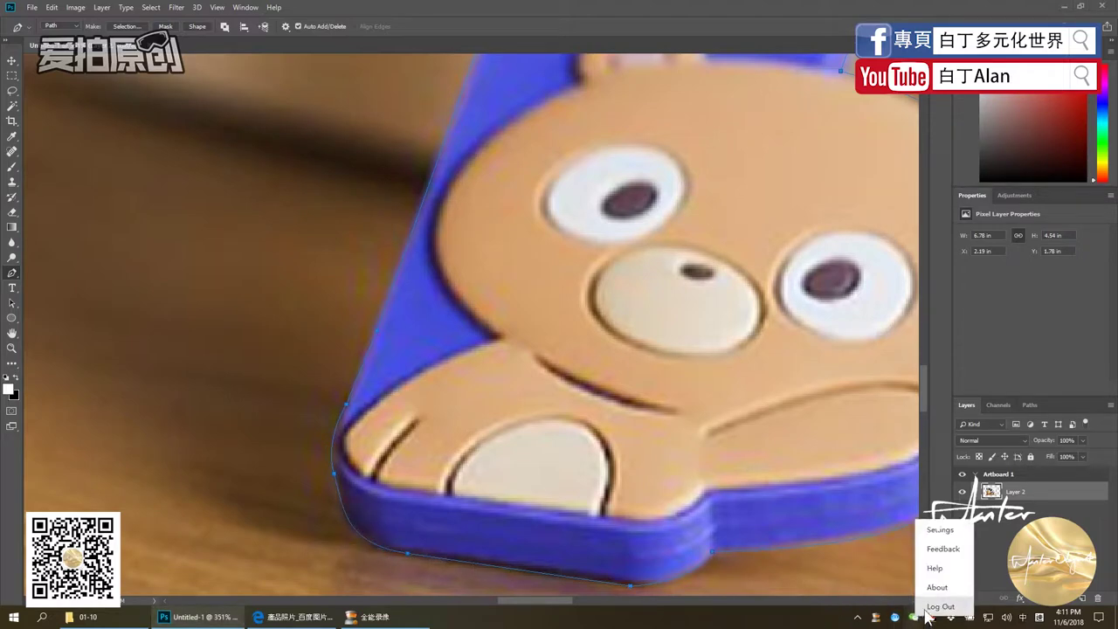
scroll(444, 428, "down", 3)
scroll(444, 429, "down", 2)
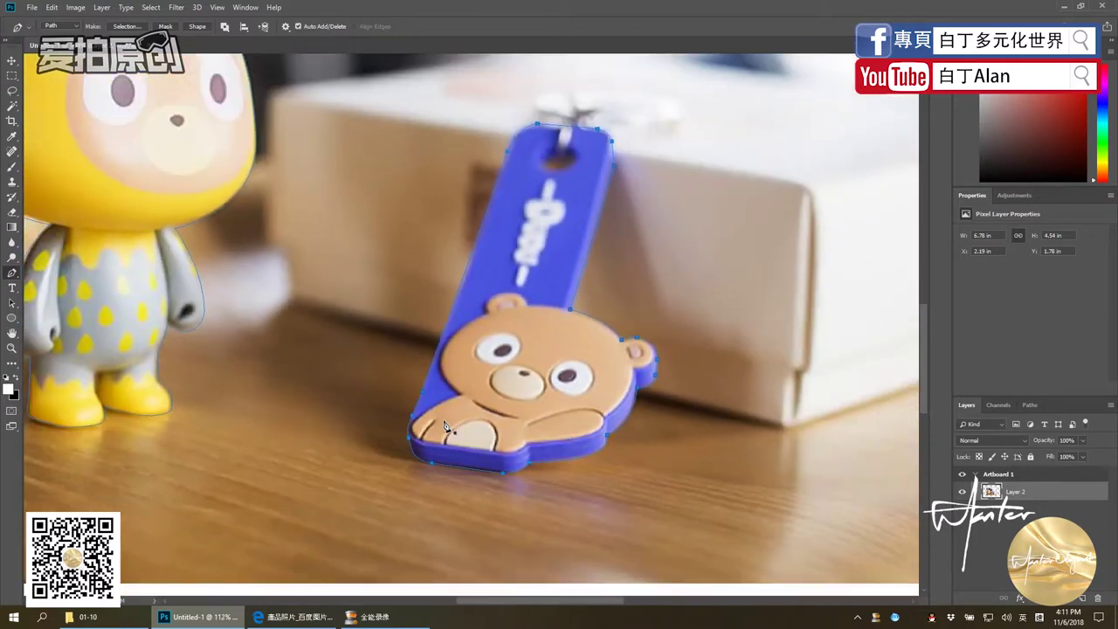
scroll(454, 445, "down", 2)
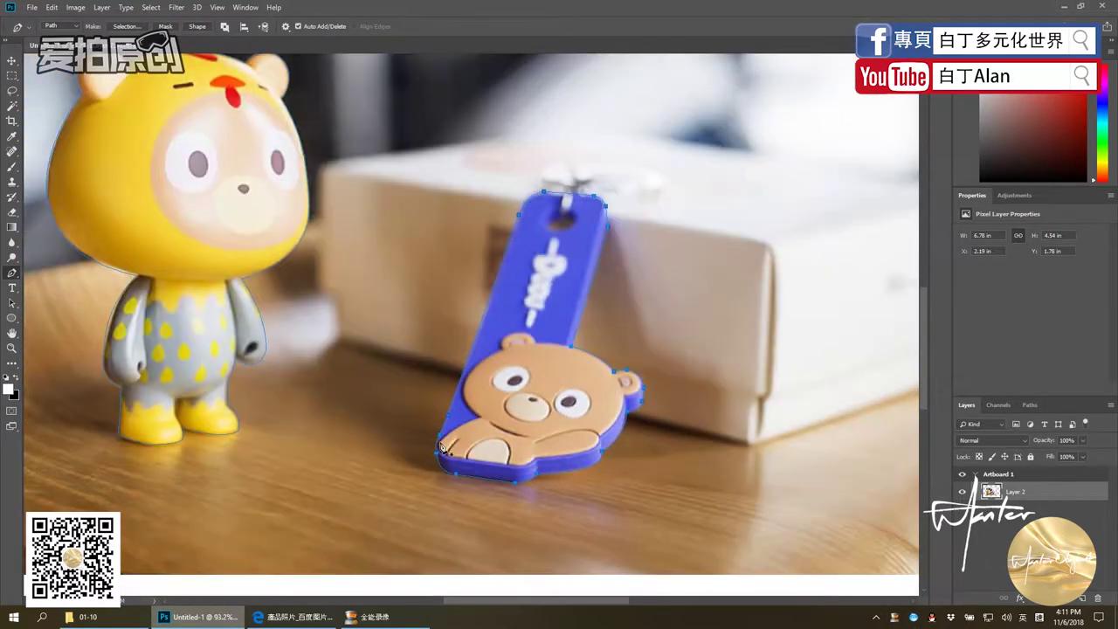
scroll(458, 440, "down", 2)
scroll(460, 361, "up", 1)
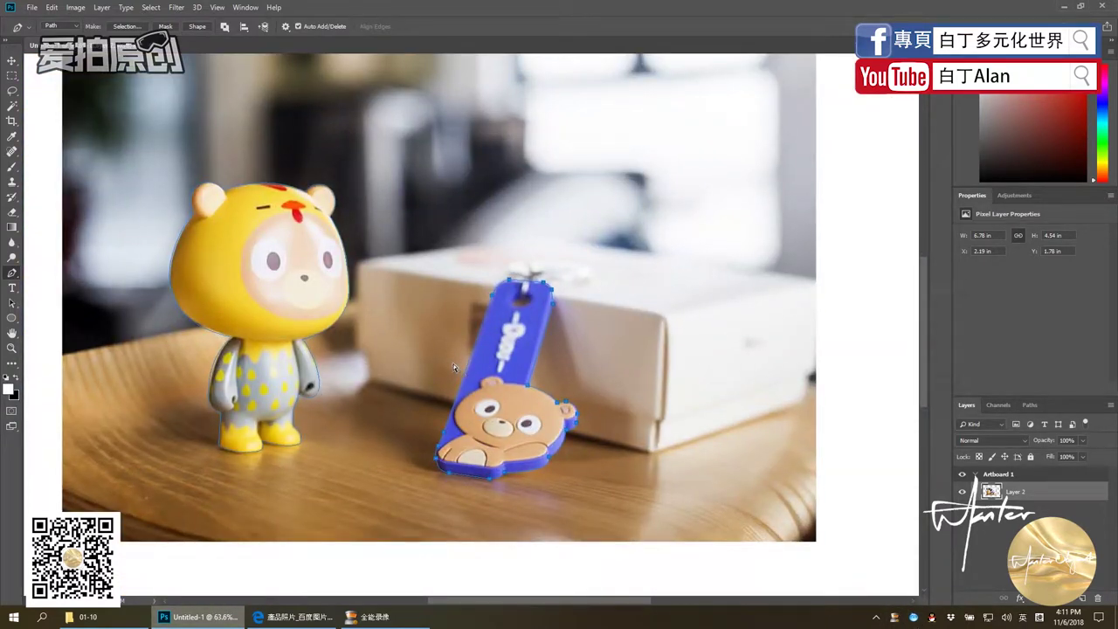
- Turn the traced paths into a selection and copy both toys onto new Layer 3
key("ctrl+Return")
key("ctrl+apostrophe")
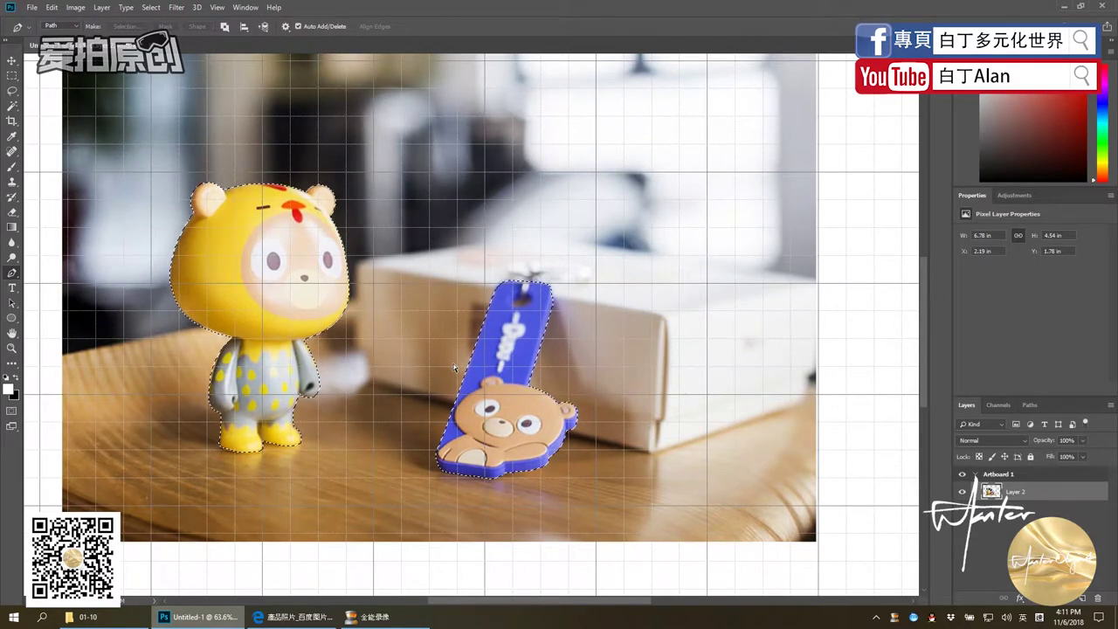
scroll(453, 363, "down", 3)
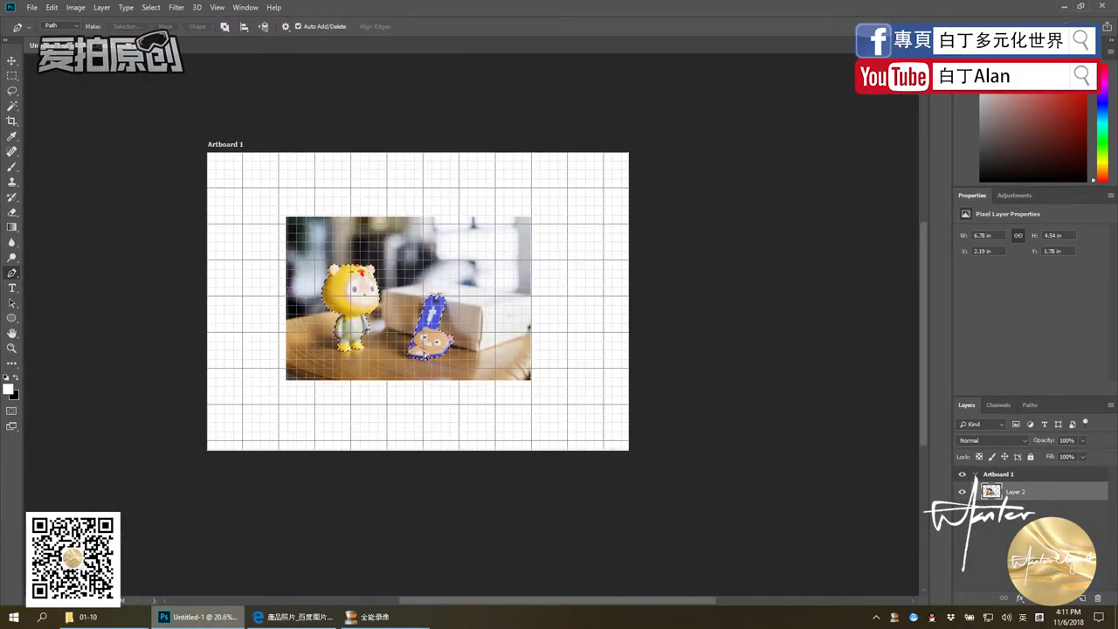
key("ctrl+apostrophe")
key("ctrl+apostrophe")
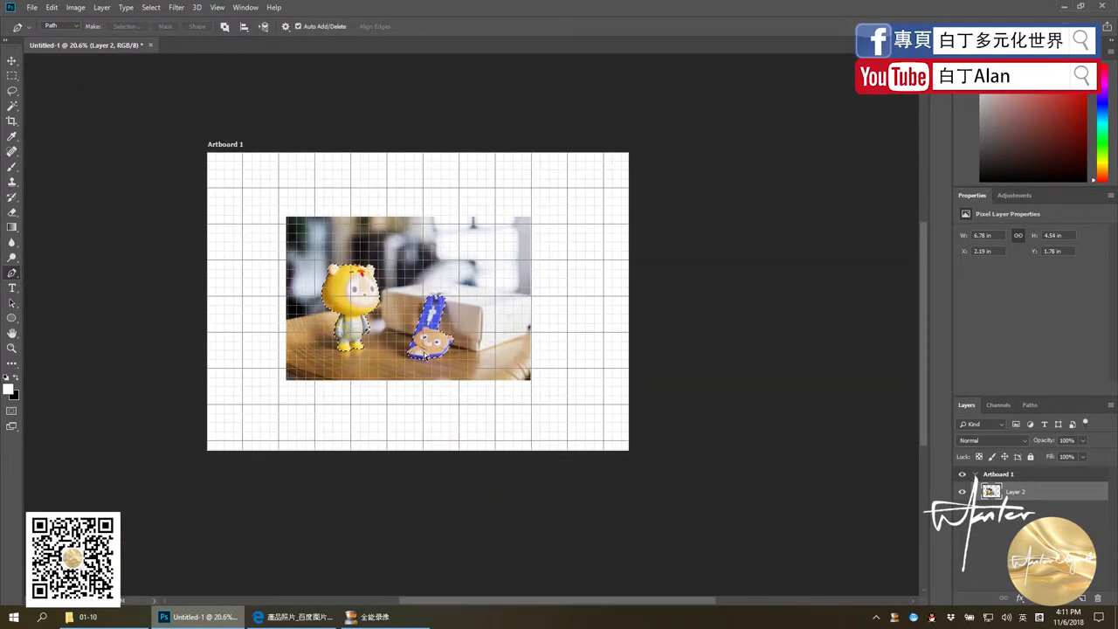
key("ctrl+apostrophe")
key("ctrl+apostrophe")
key("ctrl+apostrophe")
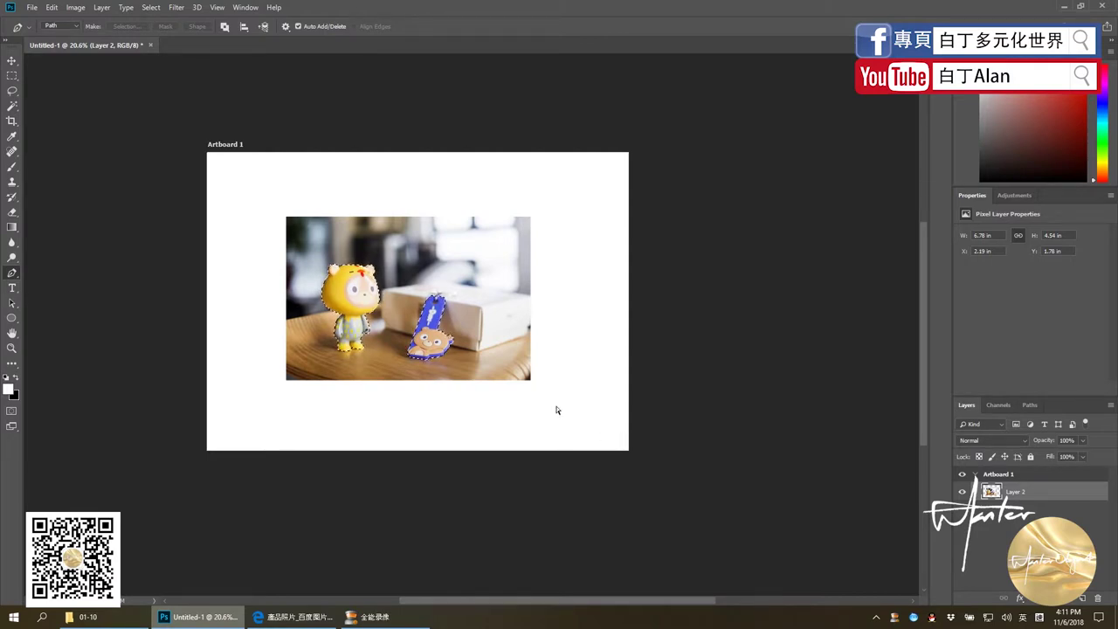
key("ctrl+j")
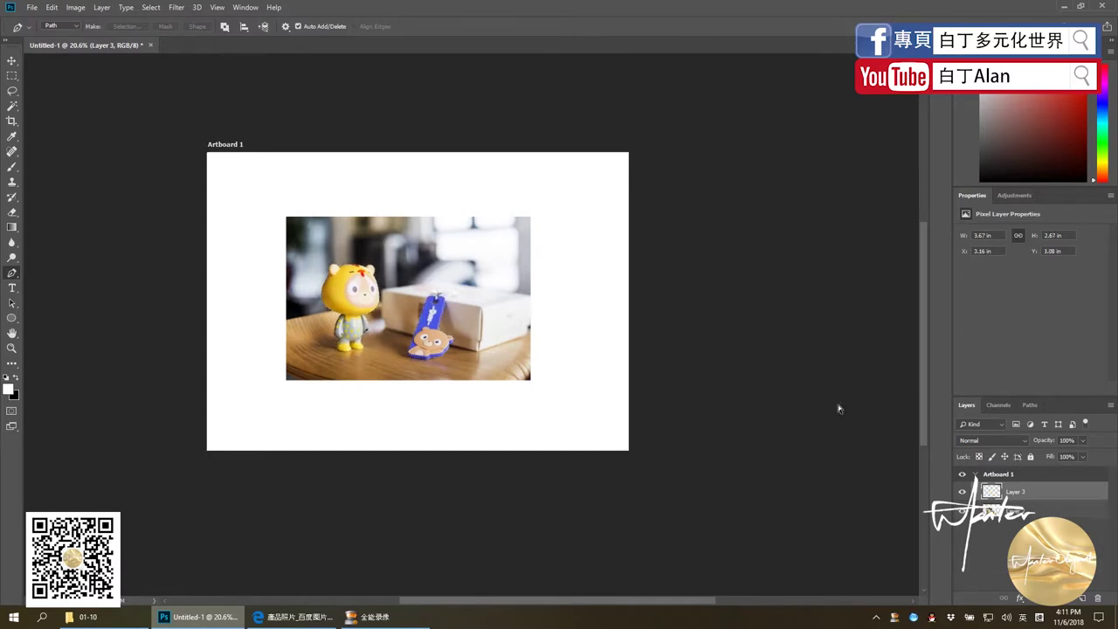
- Hide Layer 2 so only the cut-out toys show on the white artboard
left_click(962, 510)
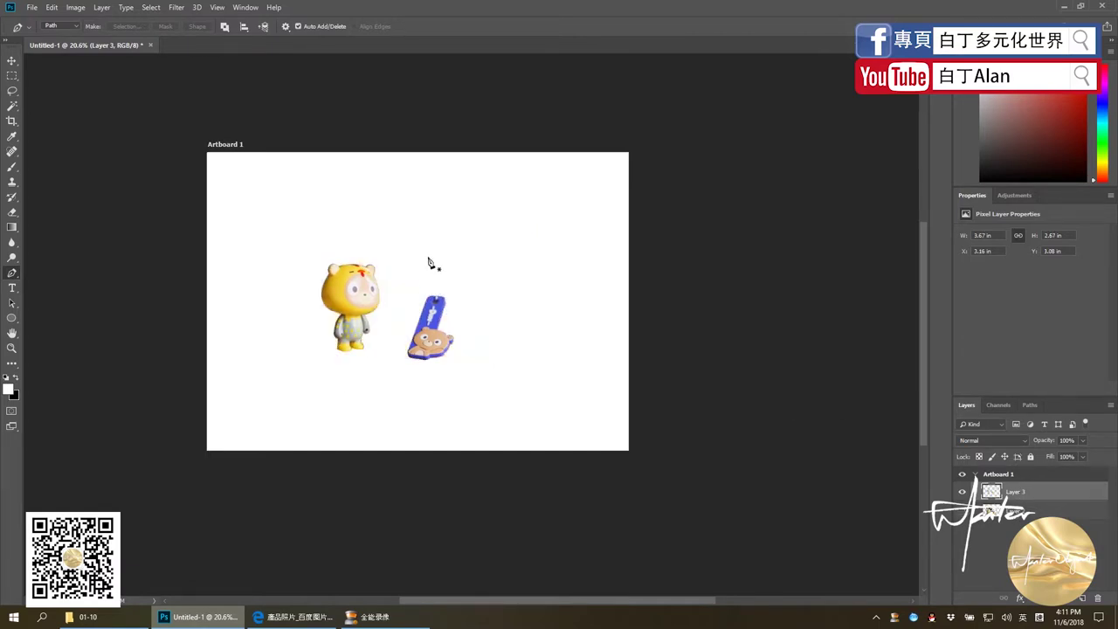
scroll(393, 279, "up", 3)
scroll(356, 306, "up", 5)
scroll(471, 278, "up", 2)
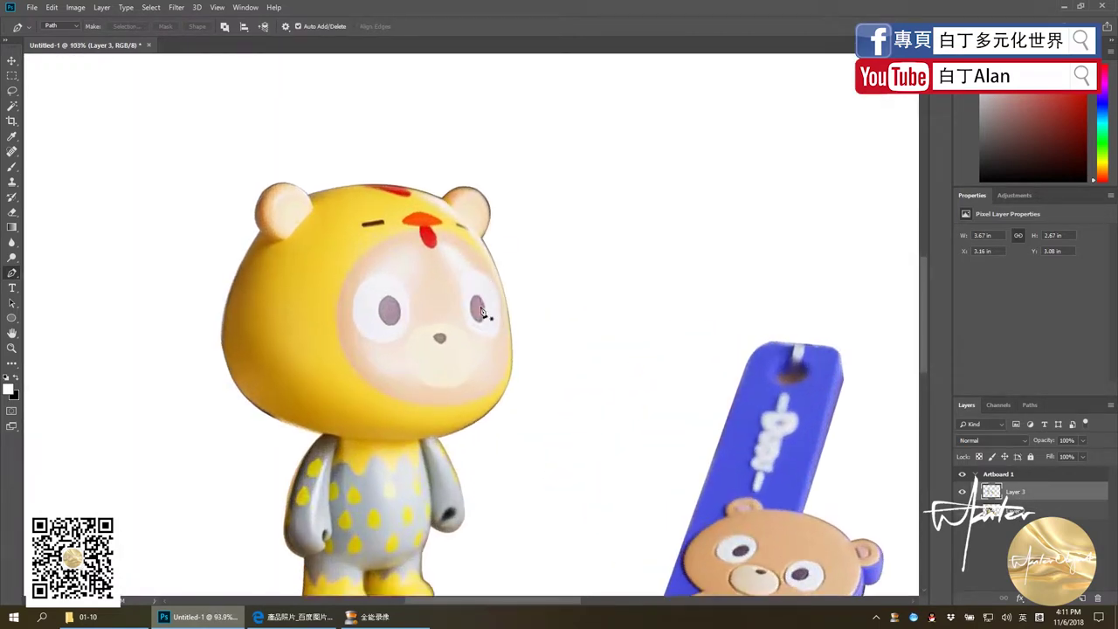
scroll(312, 349, "down", 1)
scroll(295, 362, "up", 3)
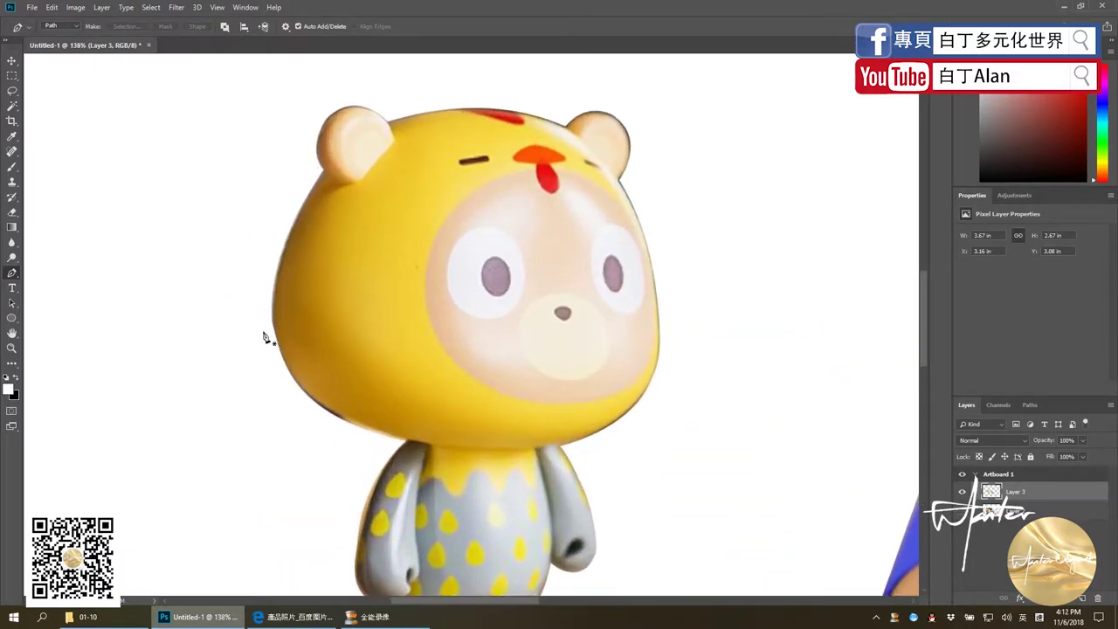
- Begin a new Pen path along the cut-out figurine's lower-left head edge
left_click(268, 302)
mouse_move(490, 455)
left_mouse_down()
mouse_move(556, 474)
mouse_move(321, 453)
mouse_move(208, 356)
left_mouse_up()
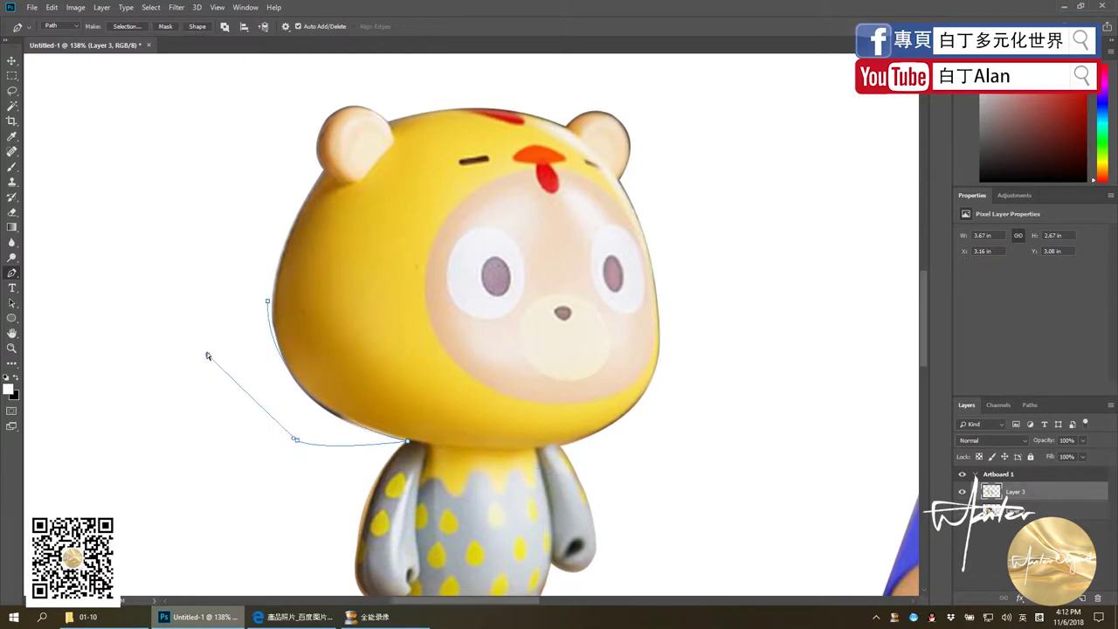
scroll(325, 403, "down", 3)
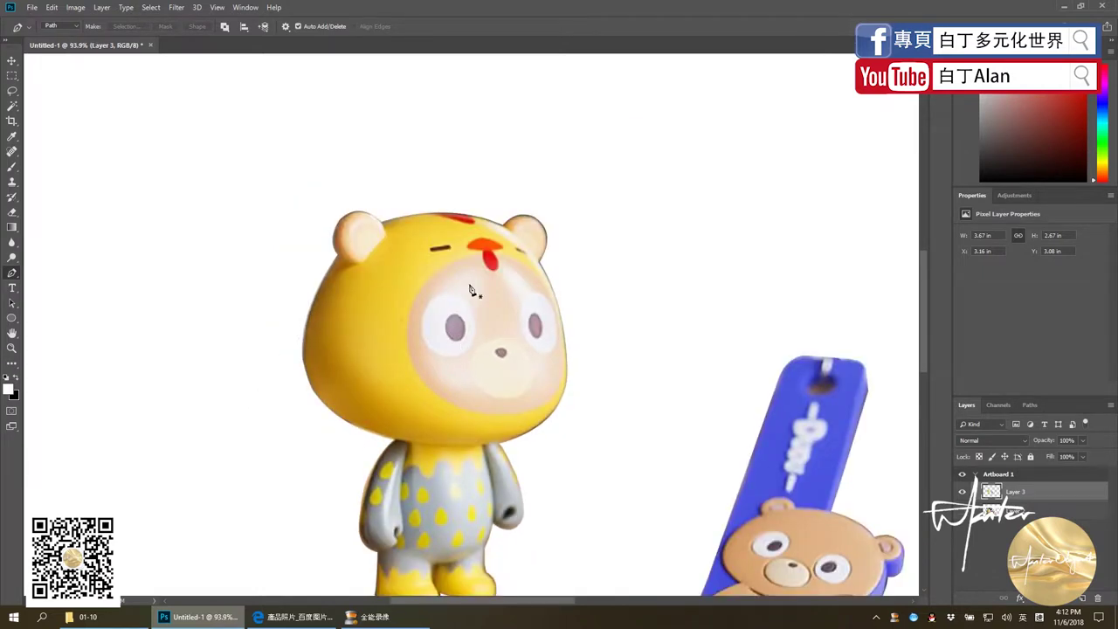
scroll(471, 290, "up", 5)
- Trace a Pen path around the fringe above the head and right ear, and remove it
left_click_drag(227, 134, 343, 172)
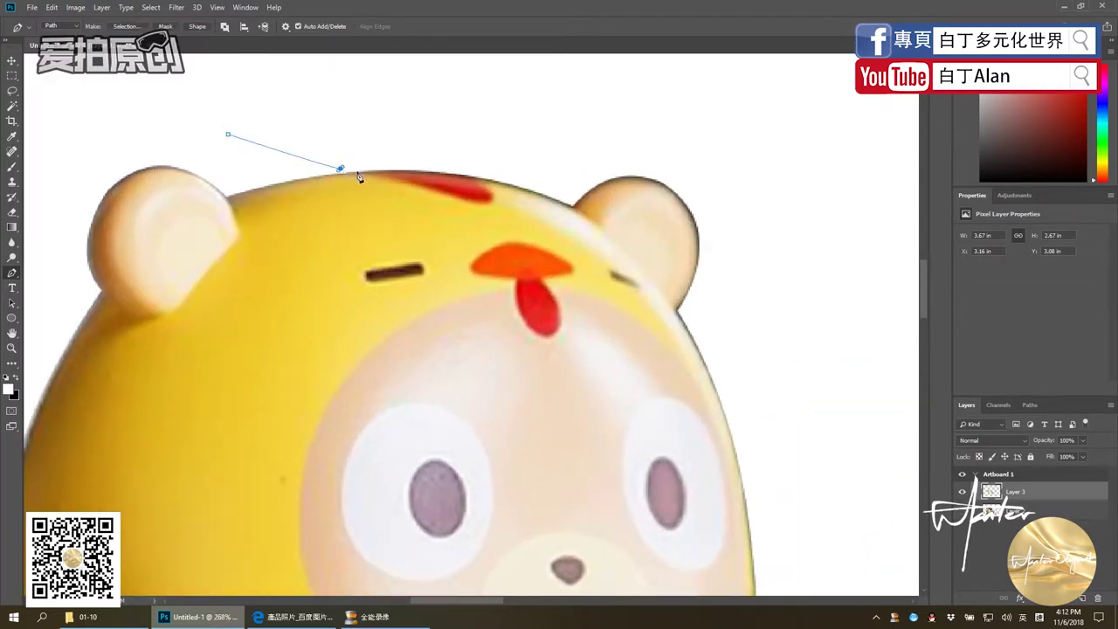
mouse_move(573, 211)
left_mouse_down()
mouse_move(675, 255)
mouse_move(591, 190)
left_mouse_up()
left_click_drag(679, 202, 693, 224)
left_click_drag(673, 312, 631, 374)
scroll(628, 249, "down", 2)
left_click_drag(670, 348, 683, 428)
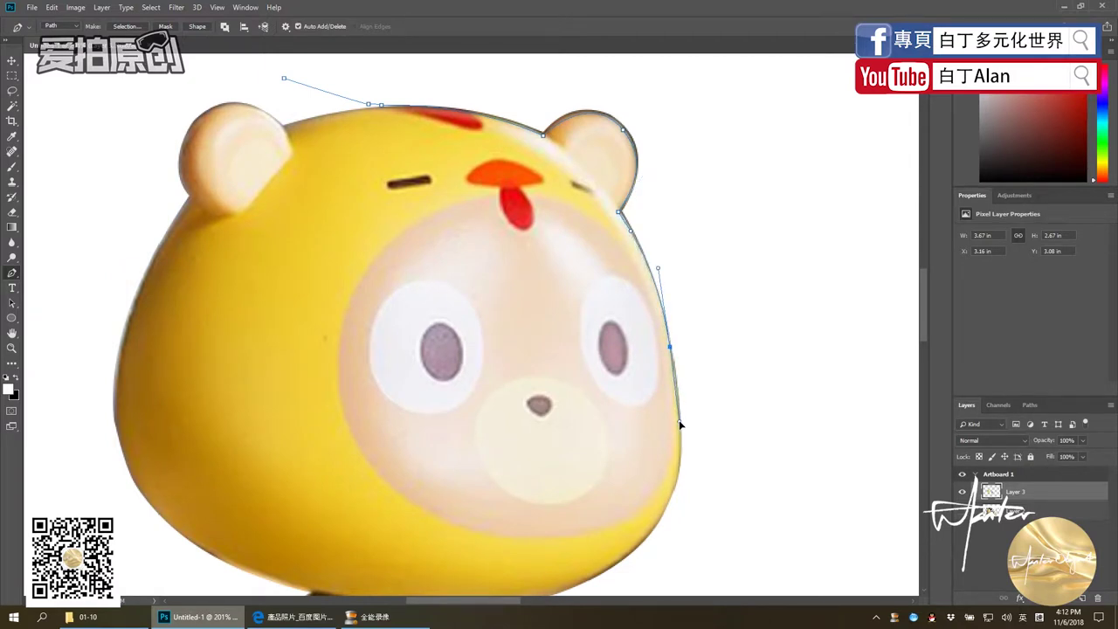
left_click(704, 442)
left_click(767, 171)
left_click(716, 97)
left_click_drag(578, 67, 542, 69)
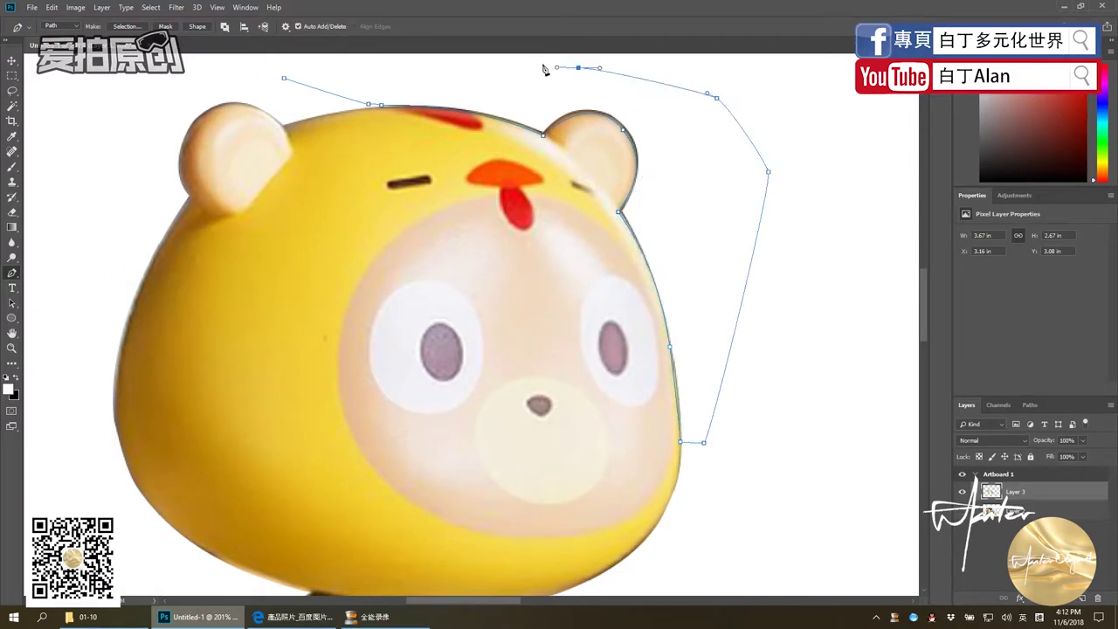
key("ctrl+Return")
- Trace a second path along the head's lower right edge and remove the leftover fringe there
scroll(602, 236, "down", 5)
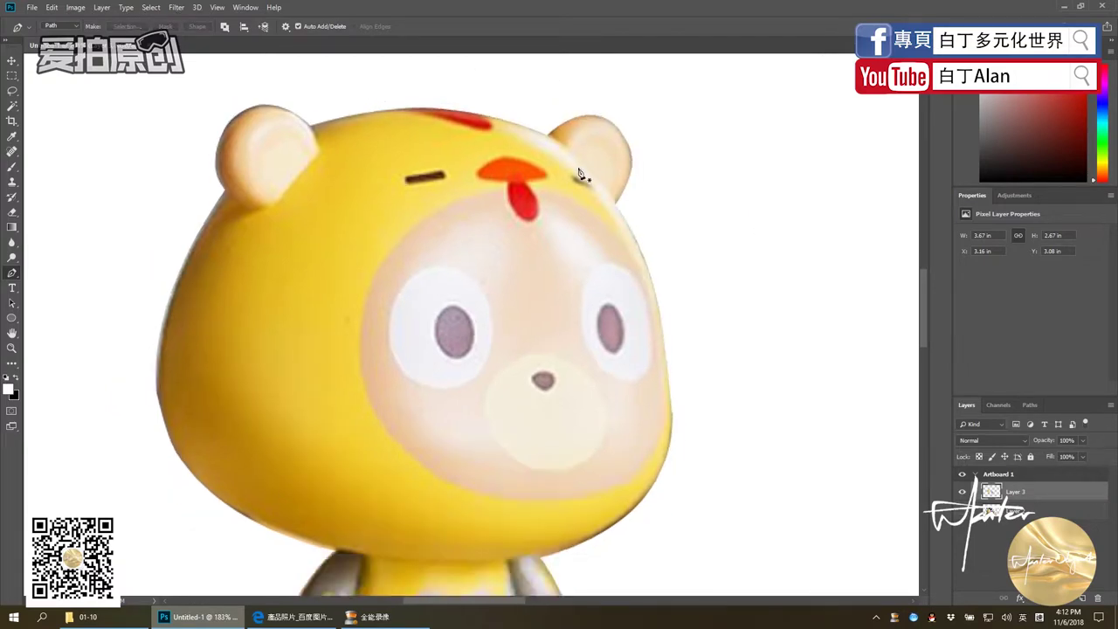
scroll(635, 309, "up", 2)
scroll(661, 254, "up", 2)
scroll(656, 236, "up", 2)
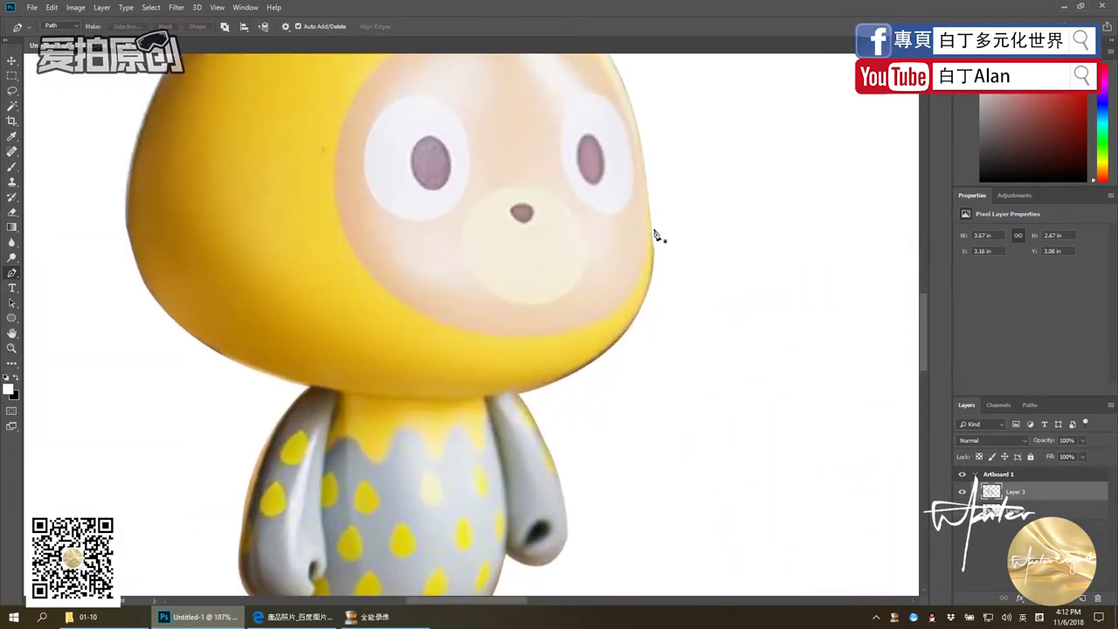
left_click(652, 228)
mouse_move(532, 390)
left_mouse_down()
mouse_move(390, 439)
mouse_move(385, 454)
left_mouse_up()
left_click_drag(683, 379, 701, 361)
left_click_drag(721, 259, 719, 245)
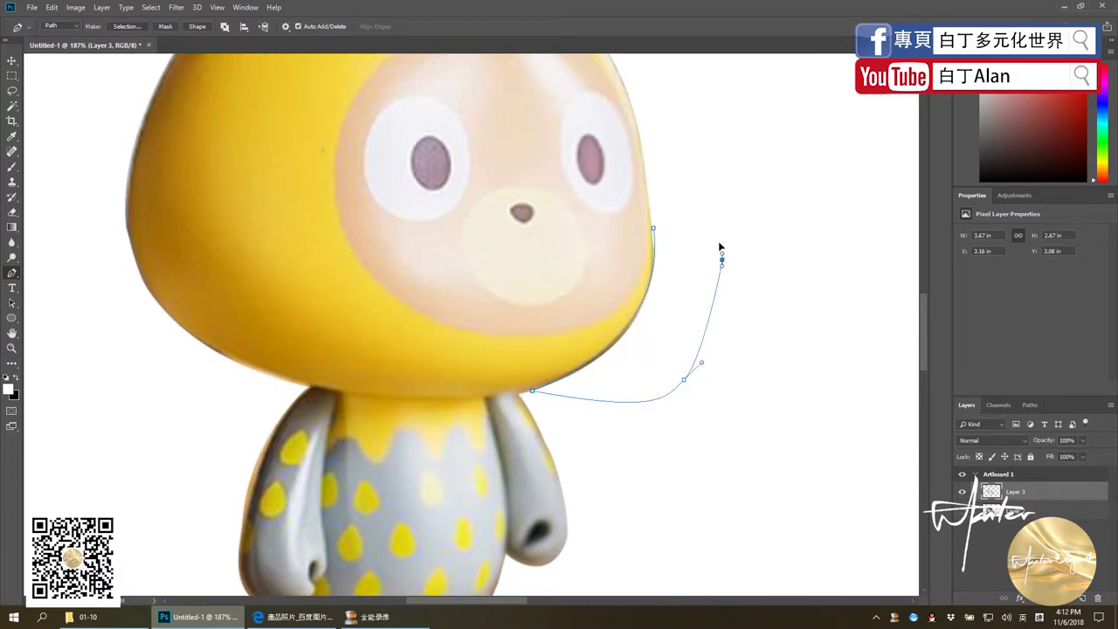
key("ctrl+Return")
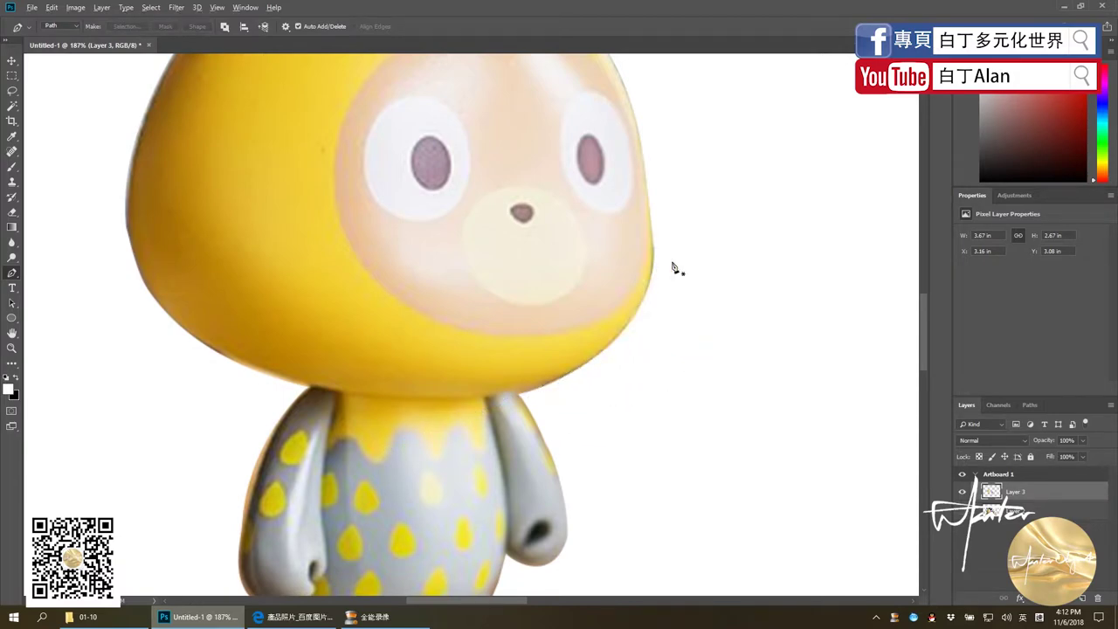
scroll(674, 358, "down", 3)
scroll(674, 360, "down", 3)
scroll(511, 462, "up", 3)
scroll(518, 445, "up", 3)
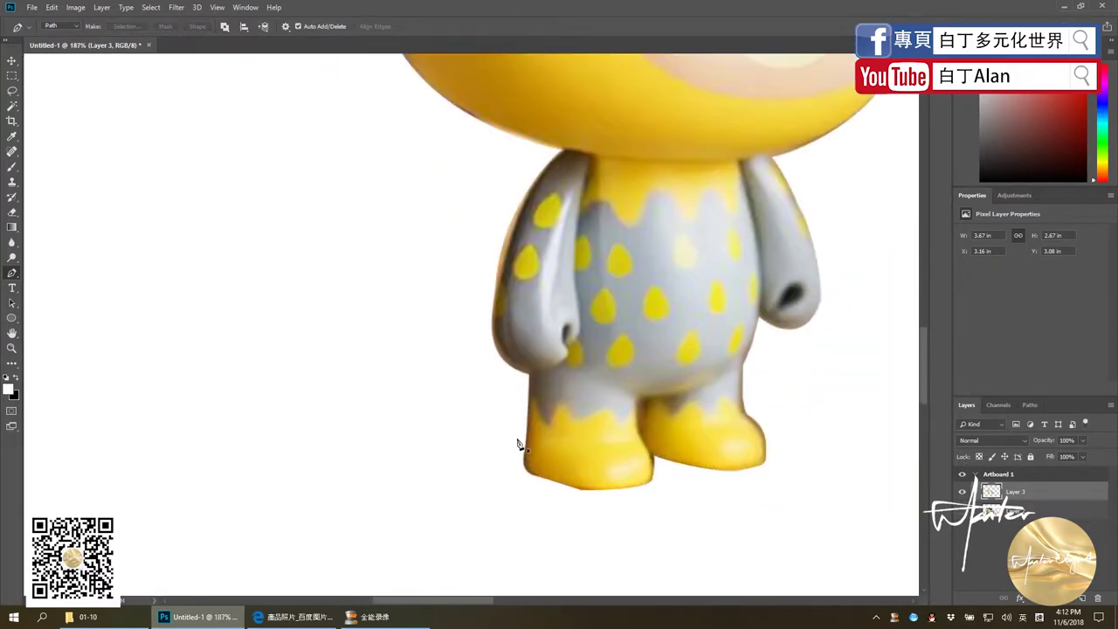
scroll(684, 457, "down", 2)
scroll(564, 392, "up", 3)
scroll(573, 280, "up", 2)
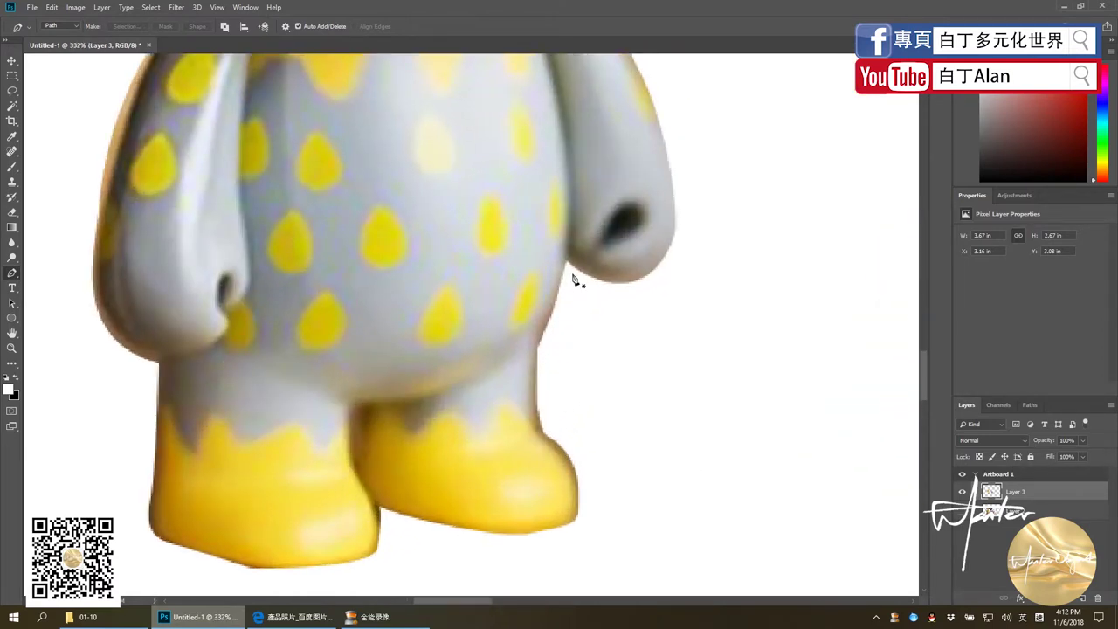
scroll(569, 276, "down", 3)
scroll(436, 456, "down", 3)
- Show and duplicate Layer 2, then set the copy's Hue/Saturation saturation to -100
scroll(437, 457, "down", 1)
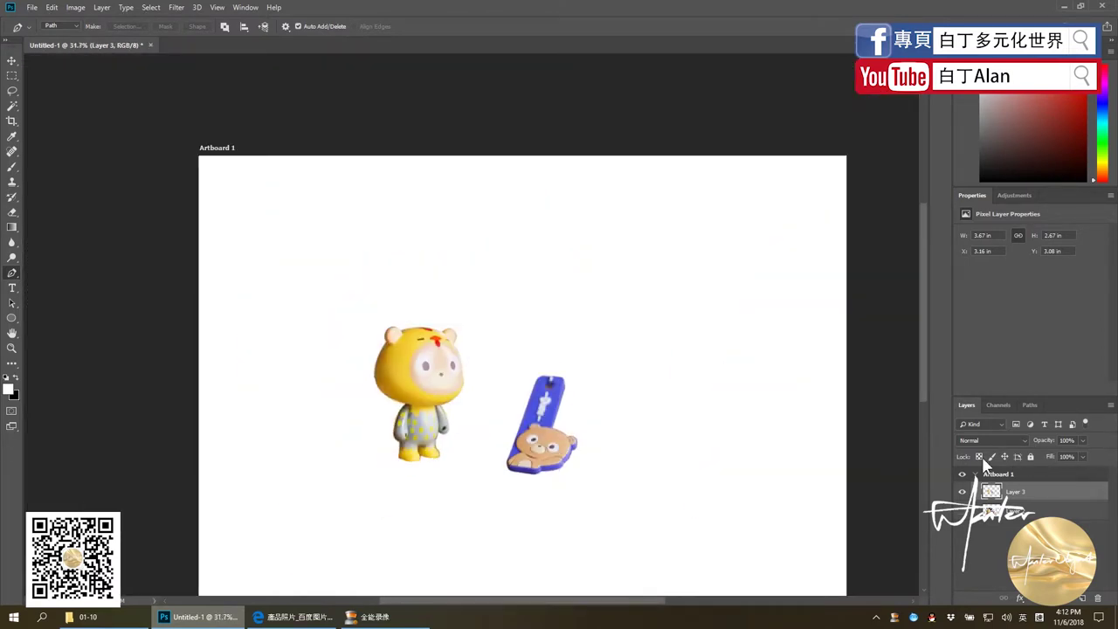
left_click(961, 509)
left_click(1012, 510)
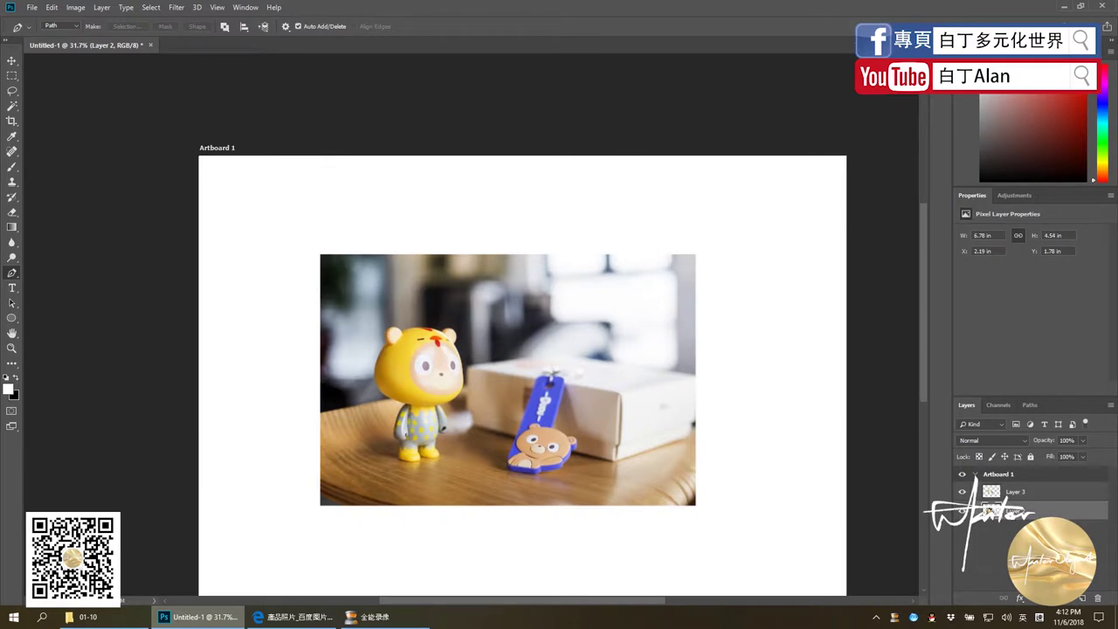
key("ctrl+j")
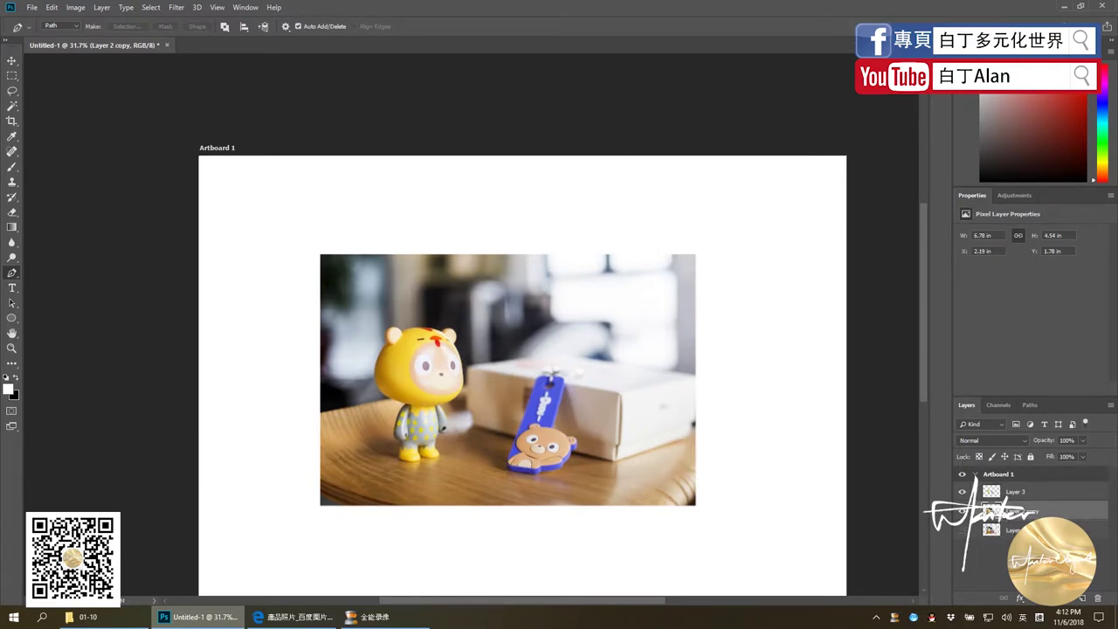
key("ctrl+u")
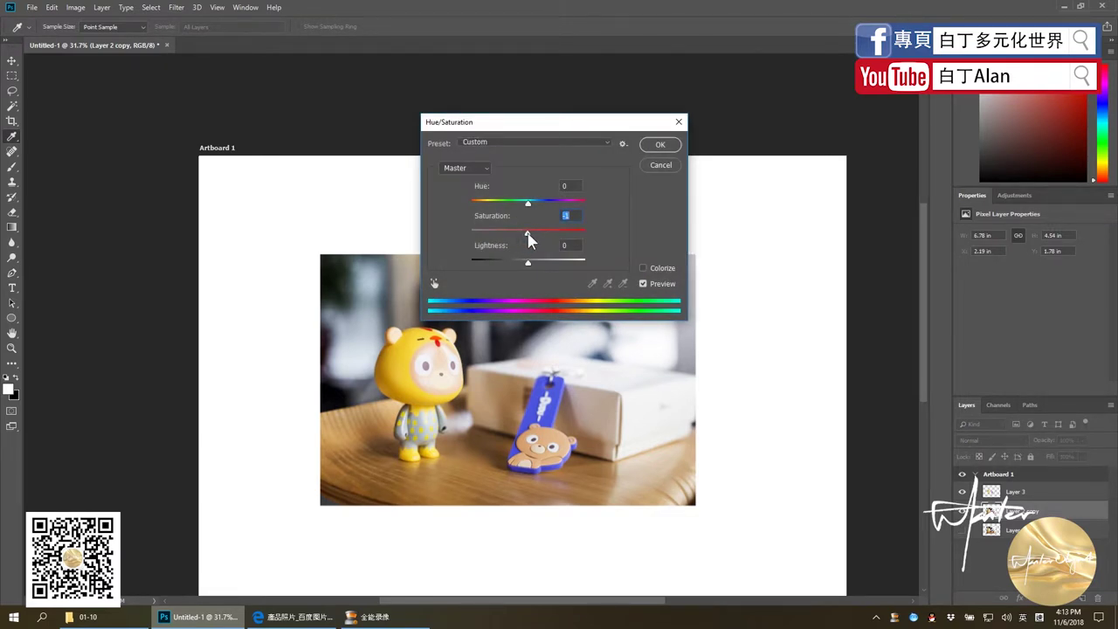
left_click_drag(529, 240, 451, 229)
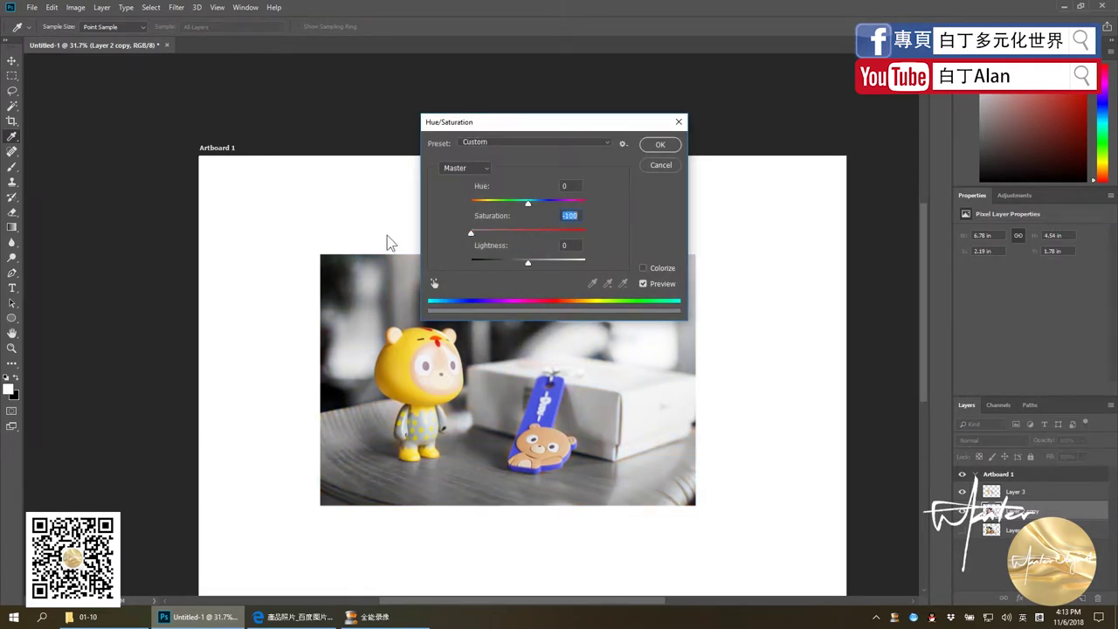
left_click(653, 145)
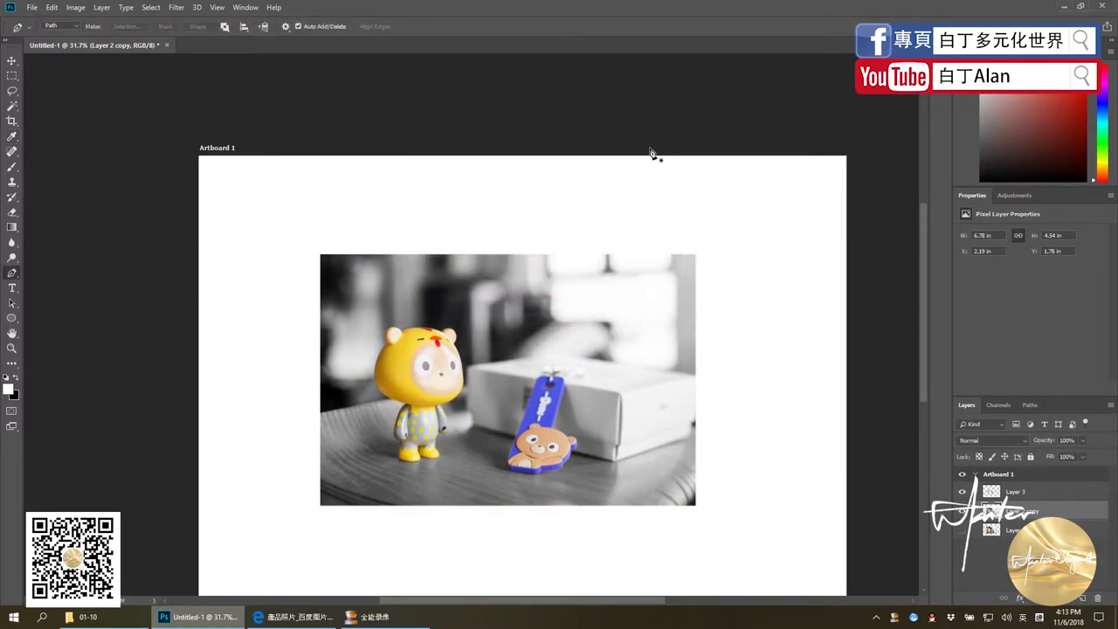
- Try erasing the grey background on Layer 2 copy, then undo those strokes
key("e")
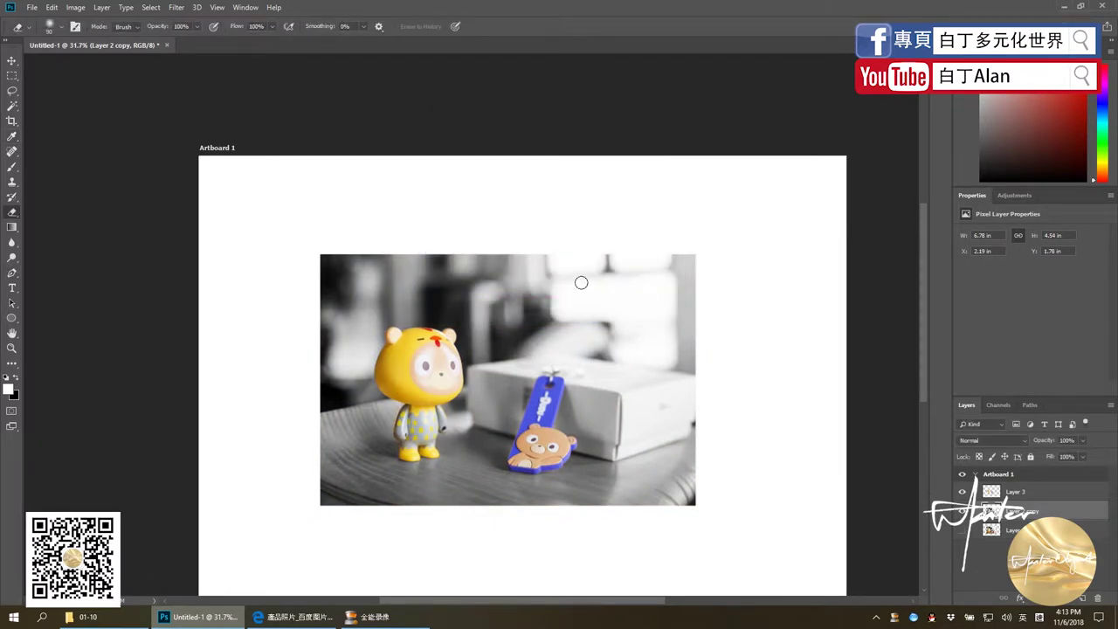
key("bracketright")
key("bracketright")
key("bracketright")
key("bracketright")
key("bracketright")
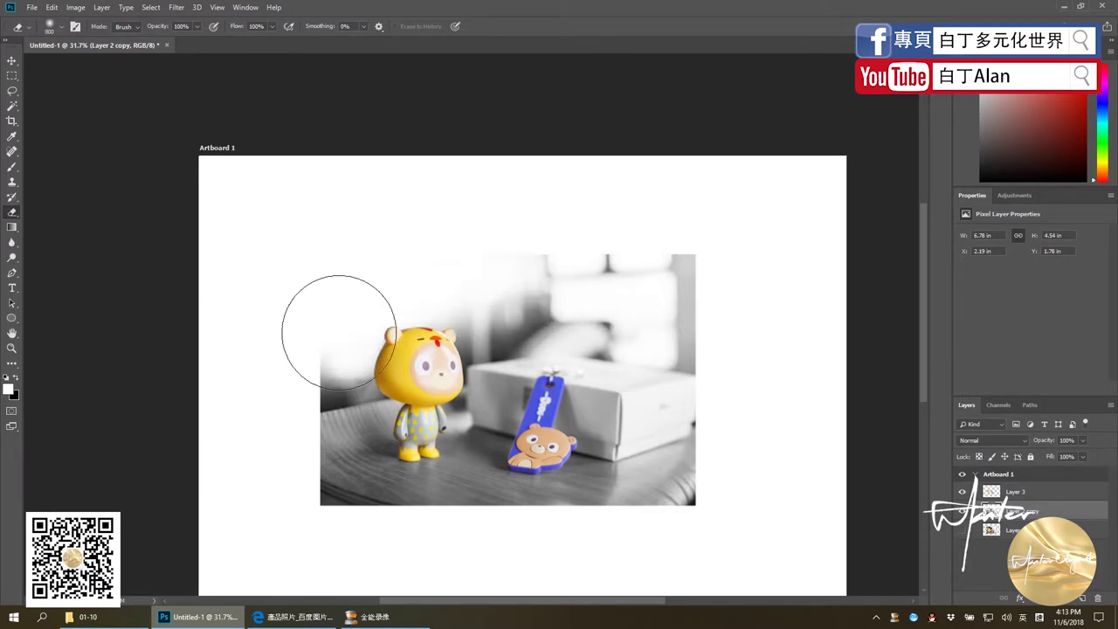
key("bracketleft")
key("bracketleft")
key("bracketleft")
key("bracketleft")
mouse_move(415, 402)
left_mouse_down()
mouse_move(454, 411)
mouse_move(553, 280)
mouse_move(504, 371)
mouse_move(489, 428)
mouse_move(524, 432)
mouse_move(355, 486)
mouse_move(417, 486)
mouse_move(326, 475)
mouse_move(320, 425)
mouse_move(349, 424)
mouse_move(375, 363)
mouse_move(323, 387)
mouse_move(323, 349)
left_mouse_up()
key("ctrl+z")
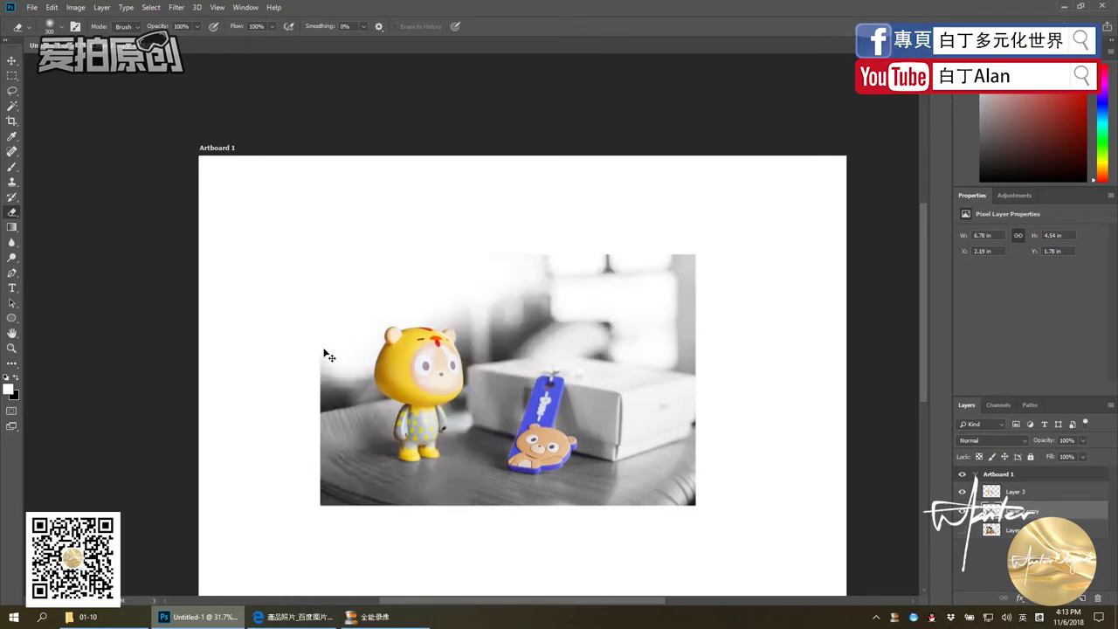
key("ctrl+z")
key("ctrl+z")
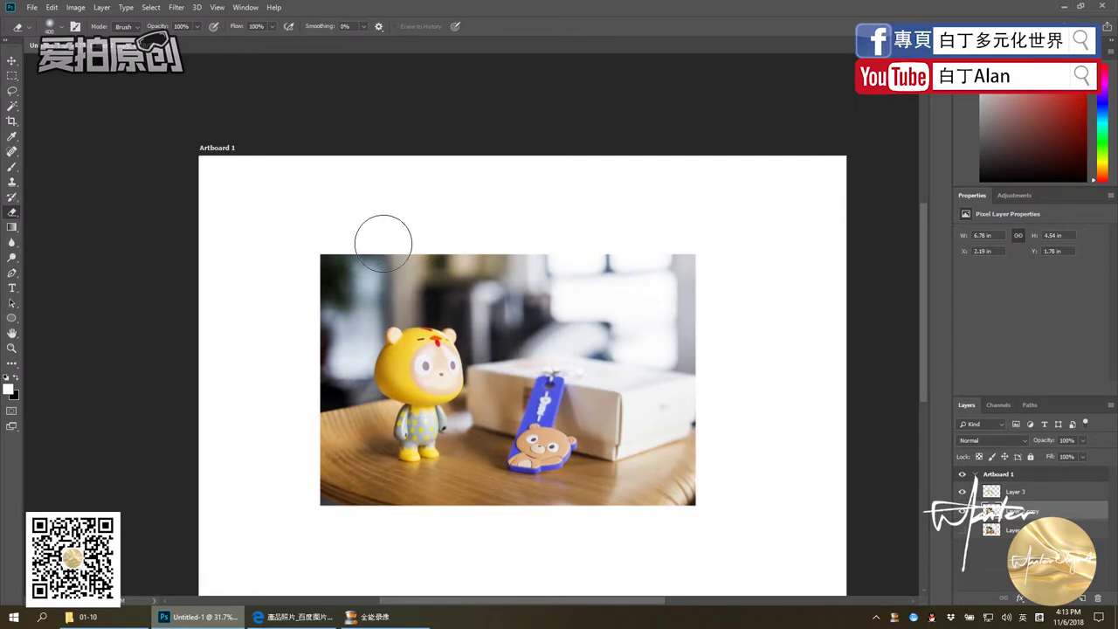
- Erase the top band, right-side patches and table edge to white, softening the shadow between the toys
mouse_move(353, 260)
left_mouse_down()
mouse_move(434, 249)
mouse_move(326, 242)
mouse_move(629, 274)
mouse_move(318, 306)
mouse_move(254, 362)
mouse_move(349, 393)
mouse_move(367, 410)
mouse_move(468, 381)
mouse_move(524, 399)
mouse_move(511, 412)
mouse_move(605, 429)
mouse_move(586, 422)
mouse_move(539, 337)
mouse_move(641, 309)
mouse_move(724, 429)
mouse_move(608, 485)
mouse_move(693, 439)
mouse_move(724, 364)
left_mouse_up()
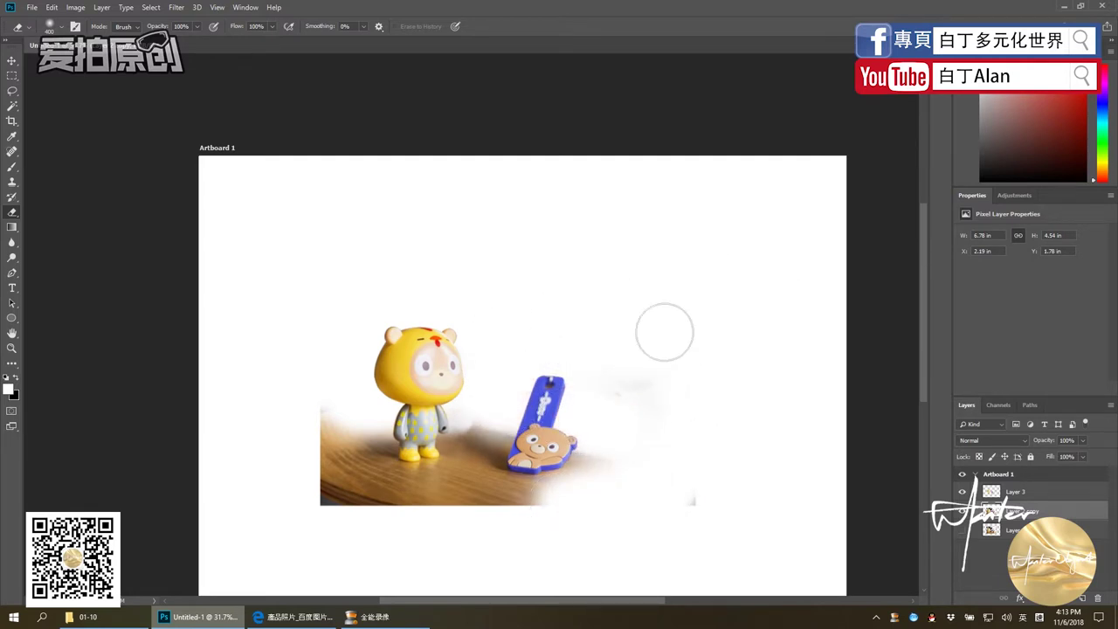
mouse_move(649, 407)
left_mouse_down()
mouse_move(678, 499)
mouse_move(507, 518)
mouse_move(569, 524)
left_mouse_up()
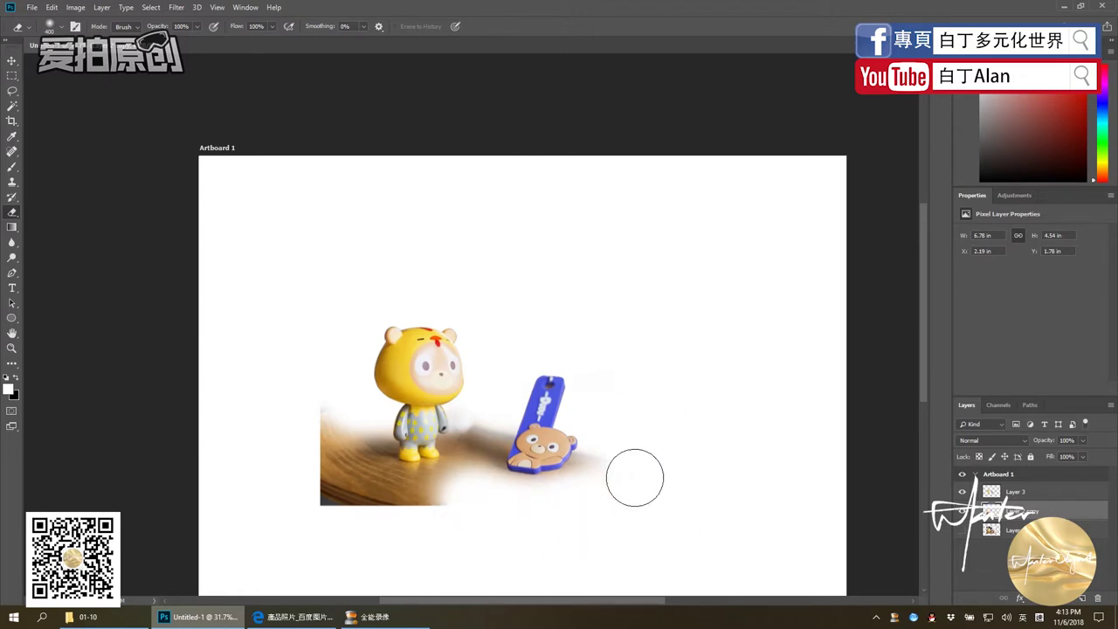
mouse_move(634, 476)
left_mouse_down()
mouse_move(476, 507)
mouse_move(282, 496)
mouse_move(319, 444)
mouse_move(320, 486)
mouse_move(442, 507)
left_mouse_up()
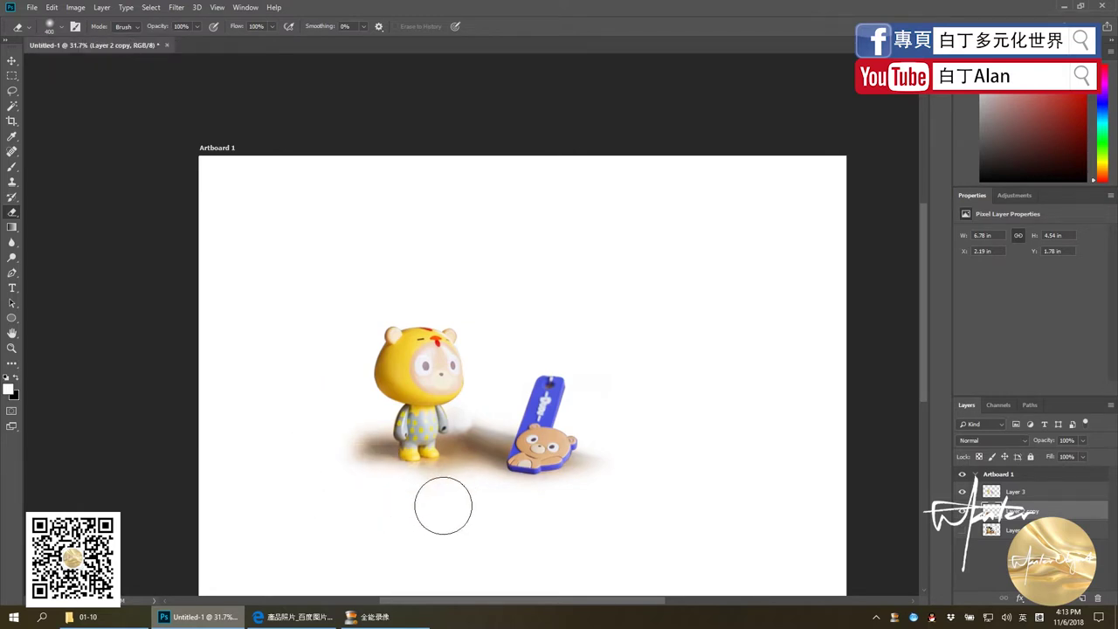
key("bracketleft")
key("bracketleft")
key("bracketleft")
key("bracketleft")
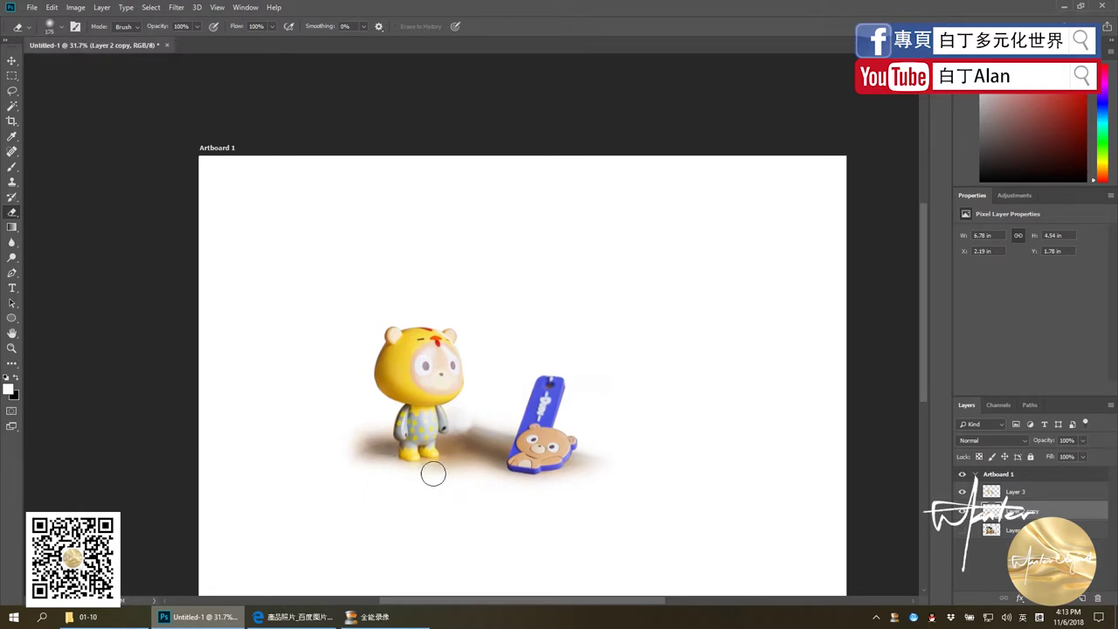
key("ctrl+z")
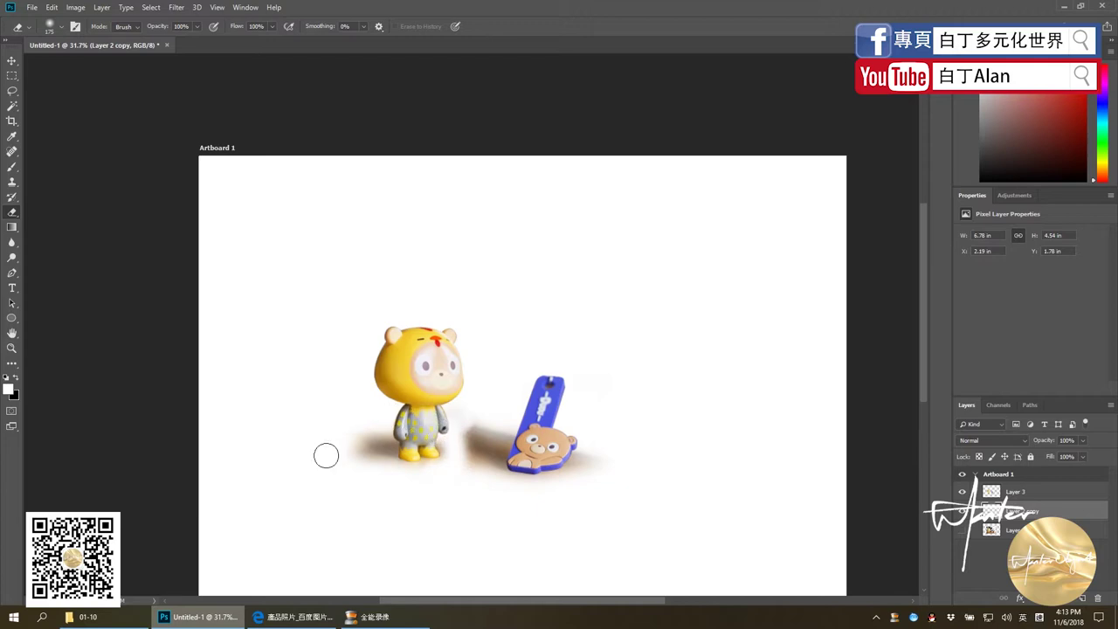
mouse_move(480, 419)
left_mouse_down()
mouse_move(454, 439)
mouse_move(452, 462)
mouse_move(483, 474)
left_mouse_up()
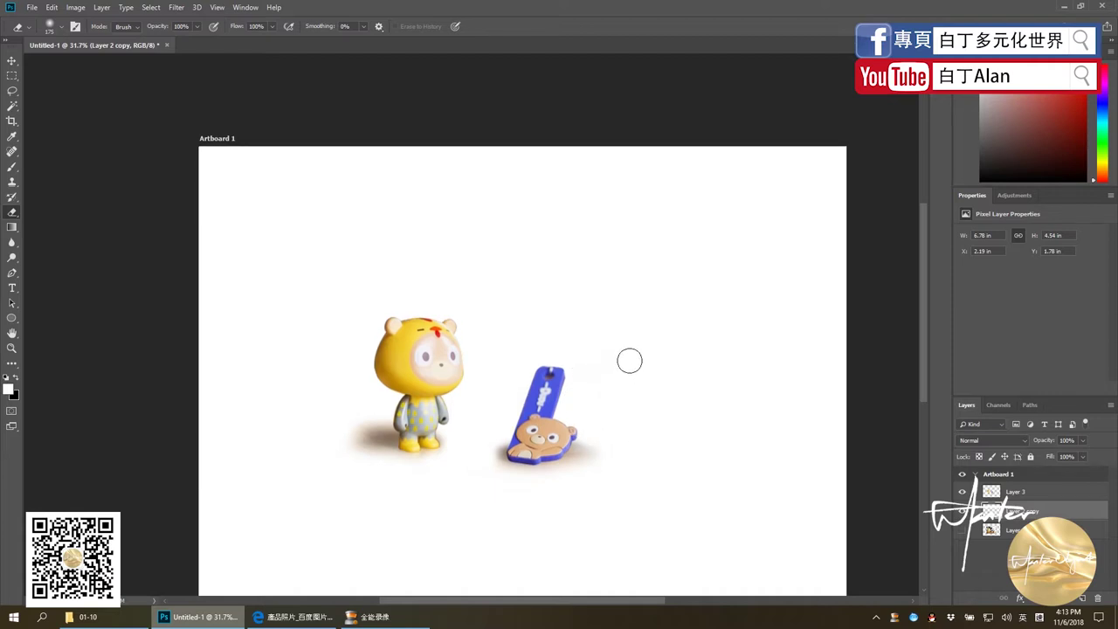
- Scale Layer 3 and Layer 2 copy up about 125% to 8.49 × 5.69 in
scroll(629, 358, "down", 3)
scroll(629, 358, "up", 2)
scroll(629, 358, "up", 2)
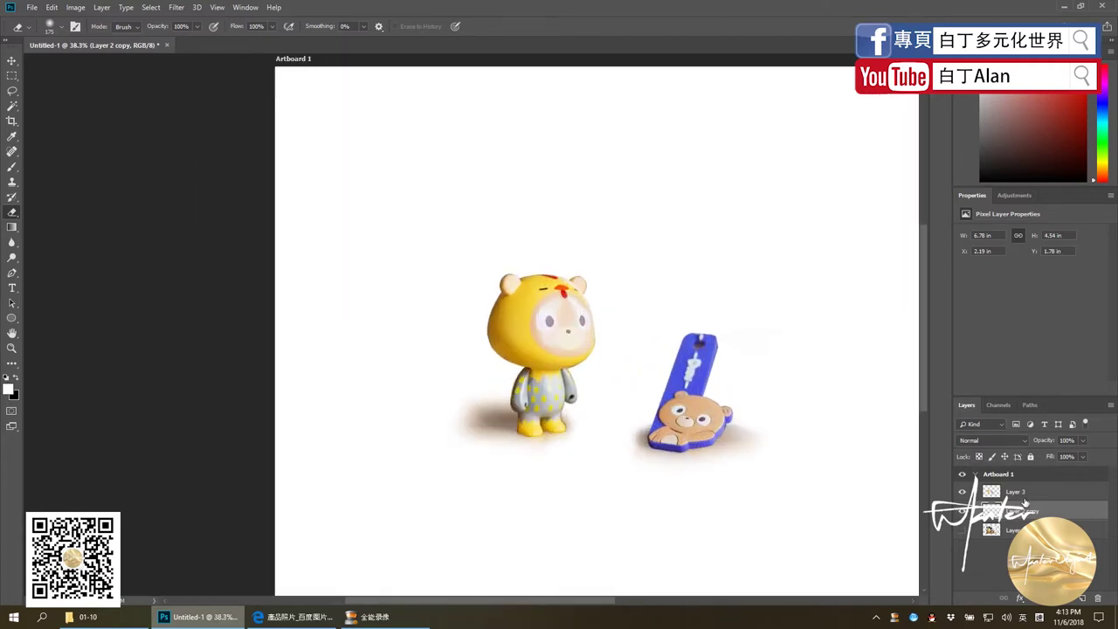
left_click(1022, 494, "shift")
key("ctrl+t")
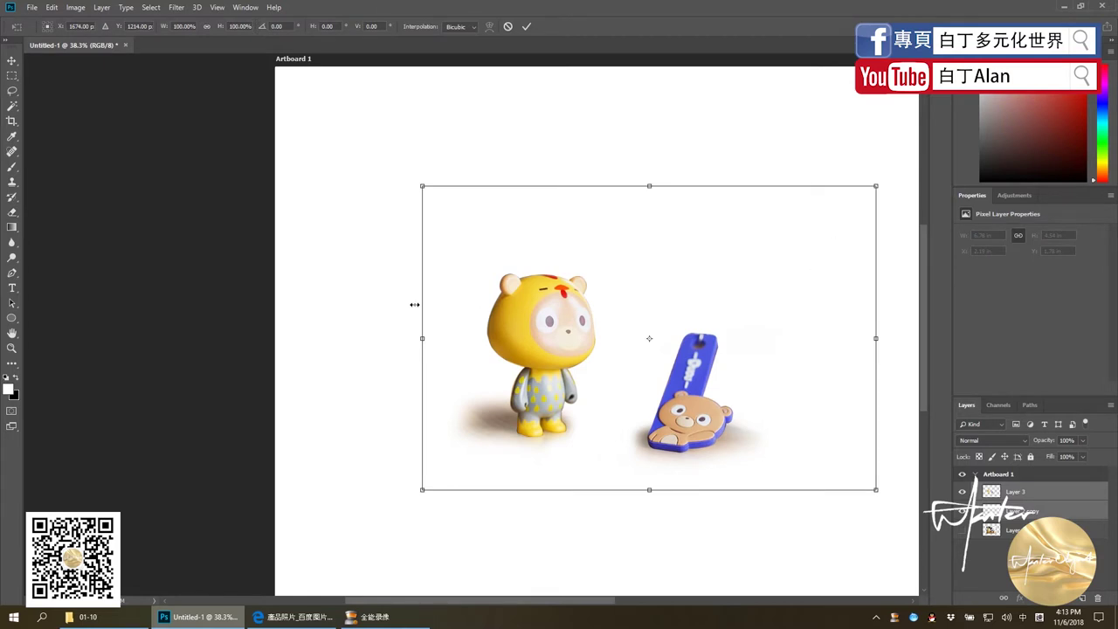
scroll(414, 304, "down", 3)
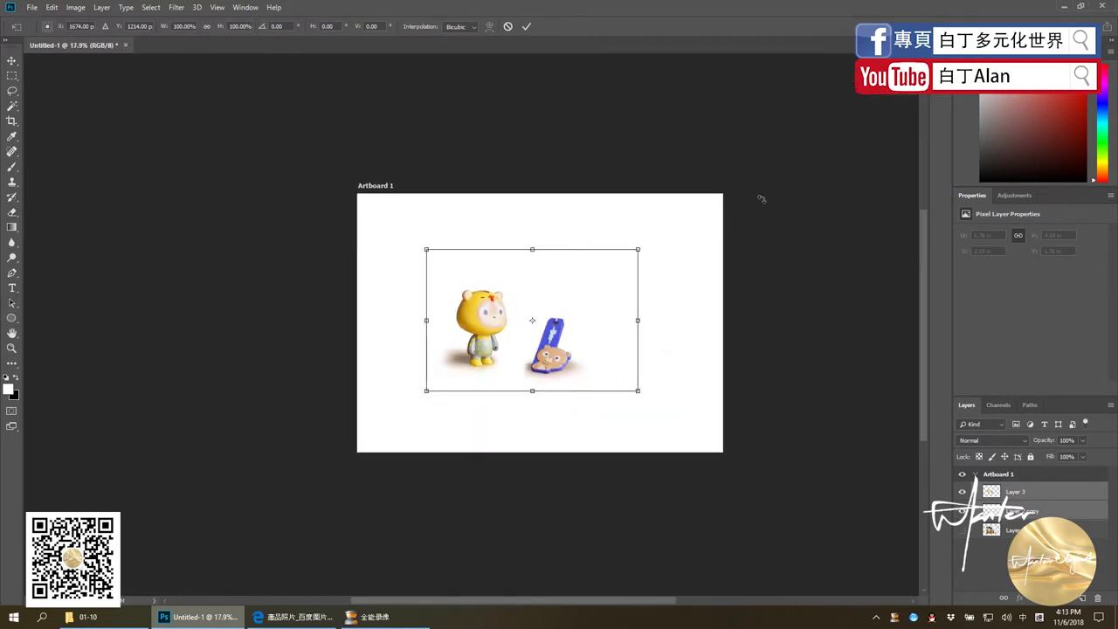
left_click_drag(641, 249, 701, 218)
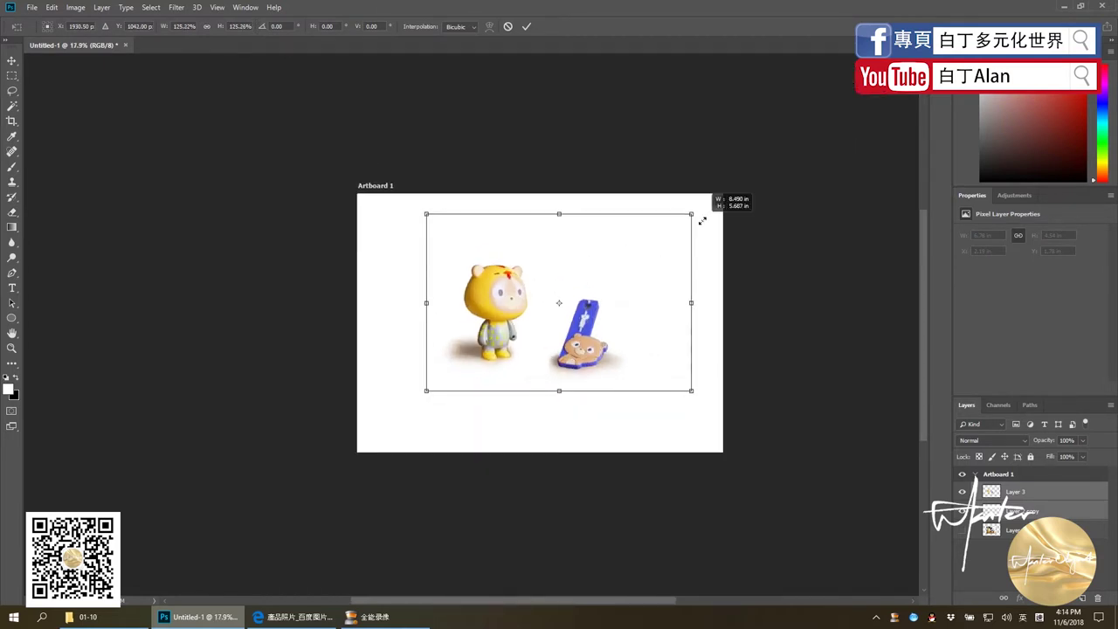
key("Return")
key("e")
scroll(526, 320, "up", 1)
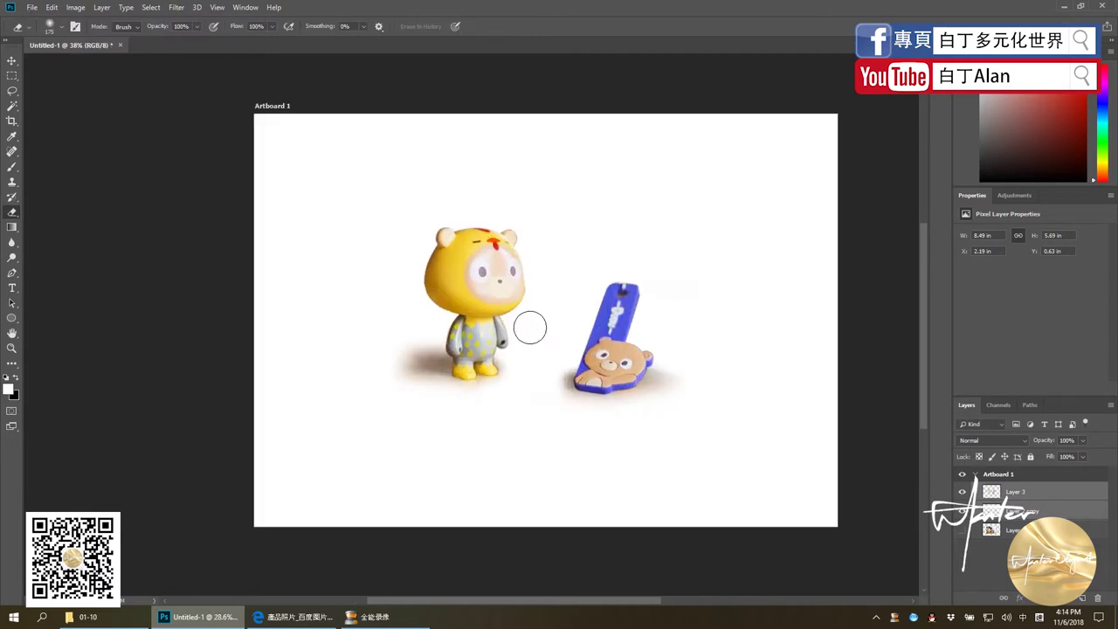
scroll(529, 324, "up", 1)
scroll(544, 379, "up", 1)
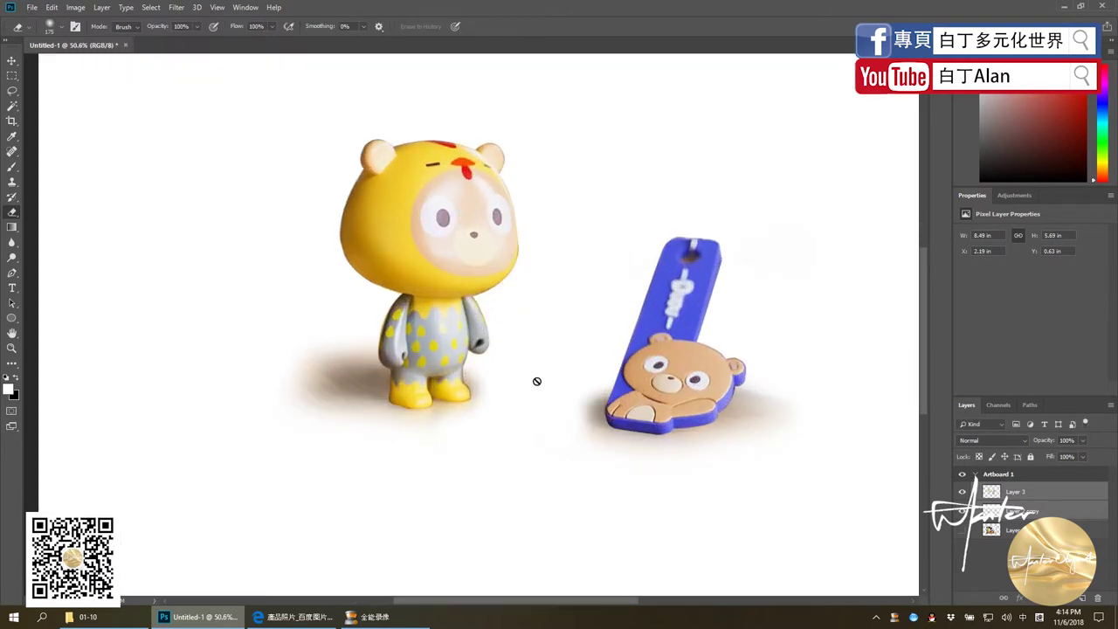
scroll(514, 428, "down", 1)
scroll(516, 397, "down", 1)
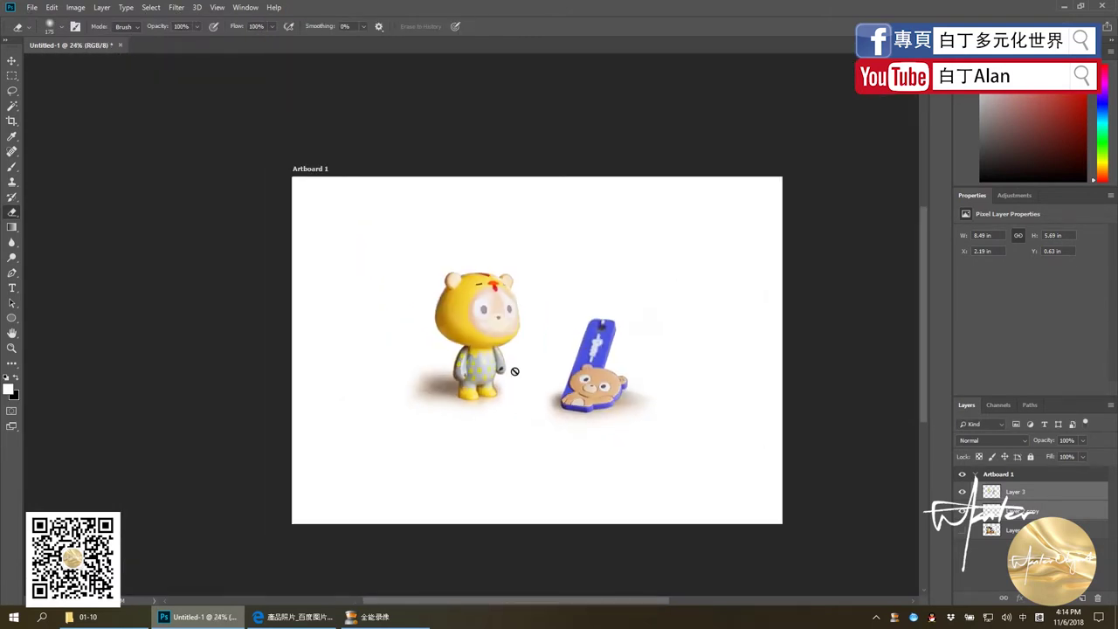
- Set Layer 3's Levels midtone to 0.88 to brighten the figures
left_click(1032, 494)
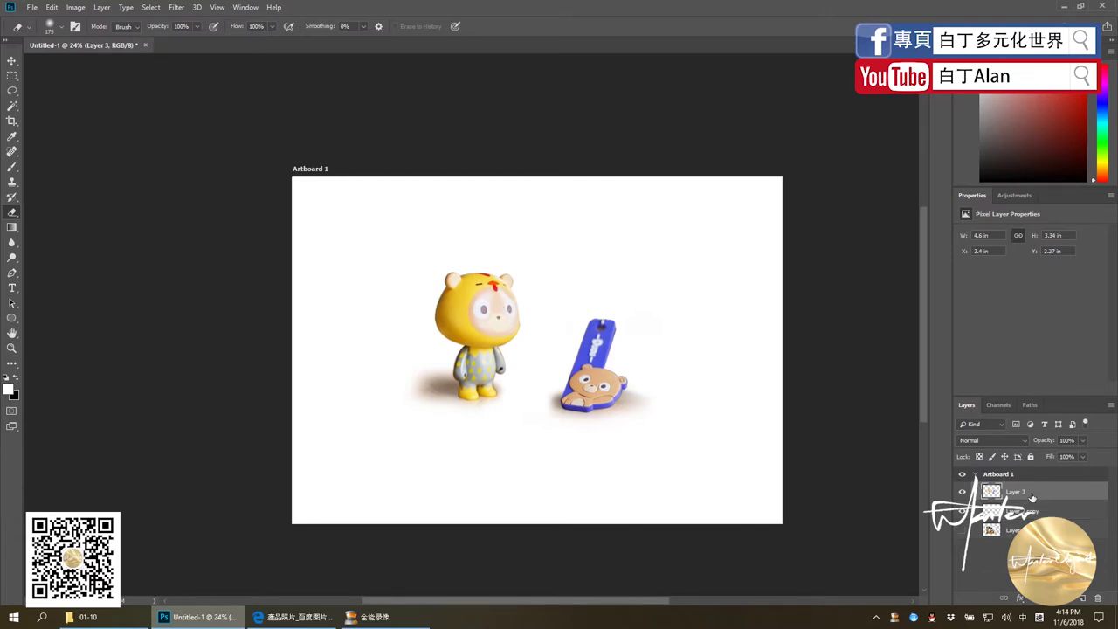
key("ctrl+l")
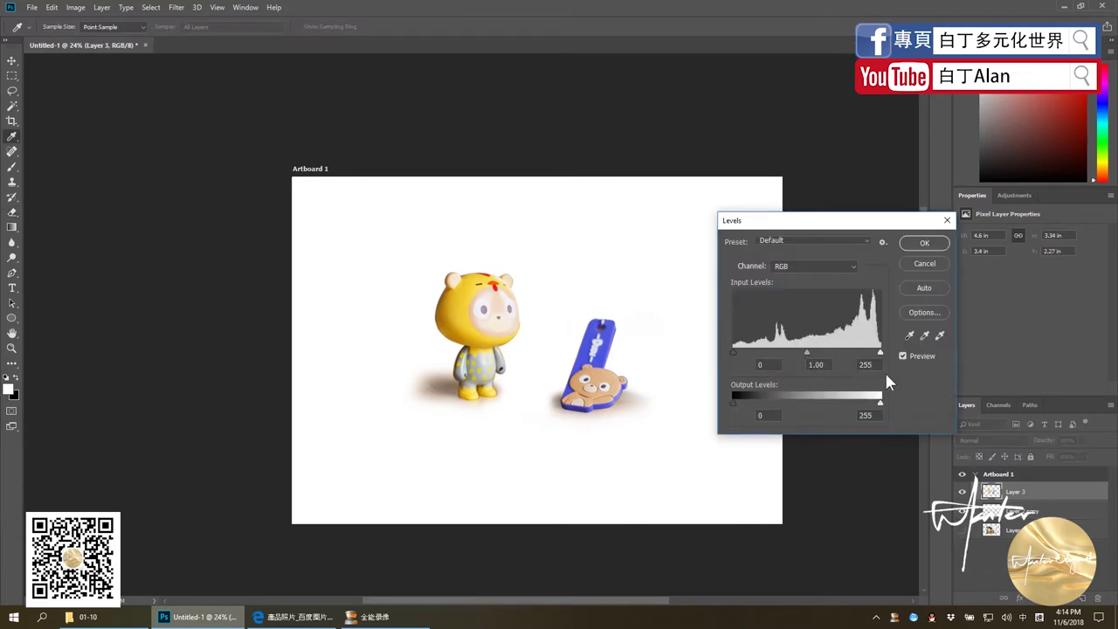
left_click_drag(805, 351, 813, 352)
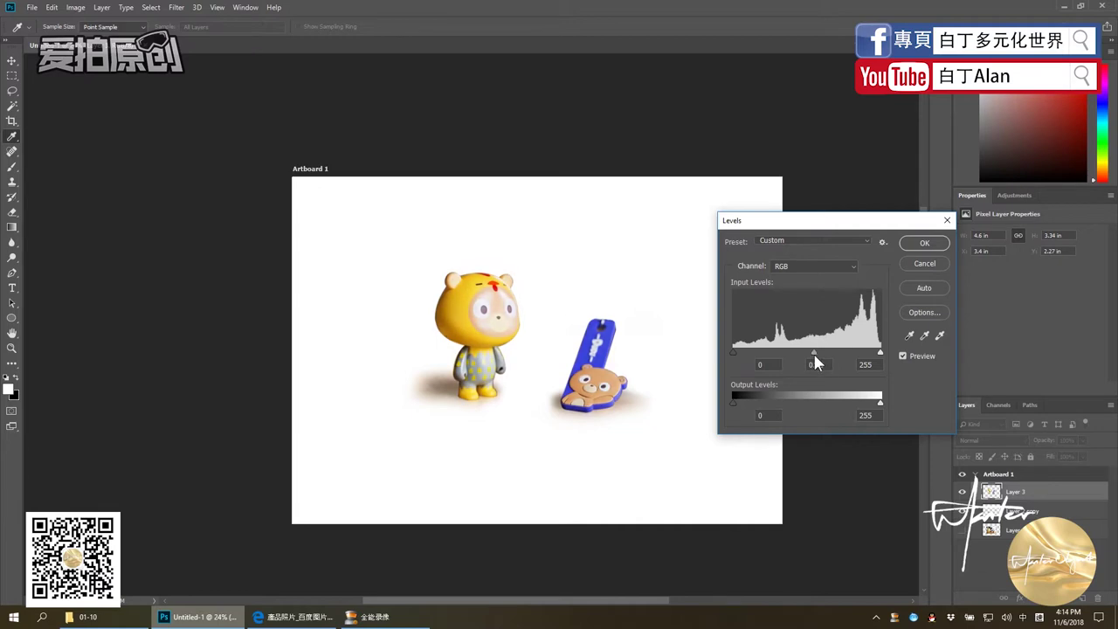
left_click(825, 364)
left_click(924, 243)
- Hide the cut-out figures layer, then show and select the original table photo layer
key("e")
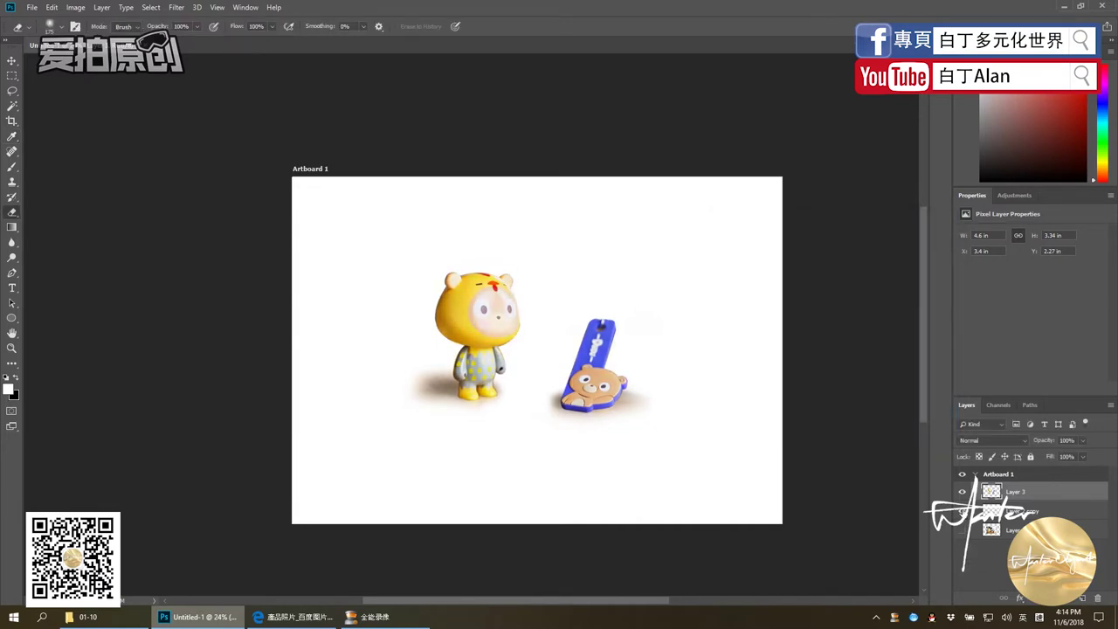
left_click(962, 512)
left_click(963, 531)
left_click(995, 531)
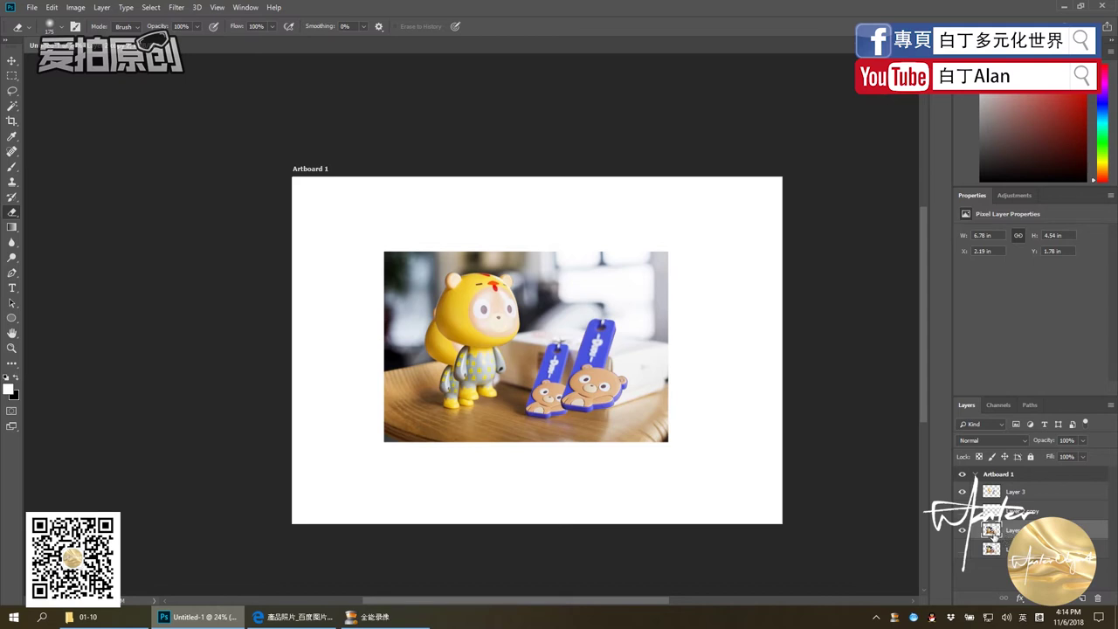
- Lower the photo copy's Levels white point to 118, then erase its background around the bear
key("ctrl+l")
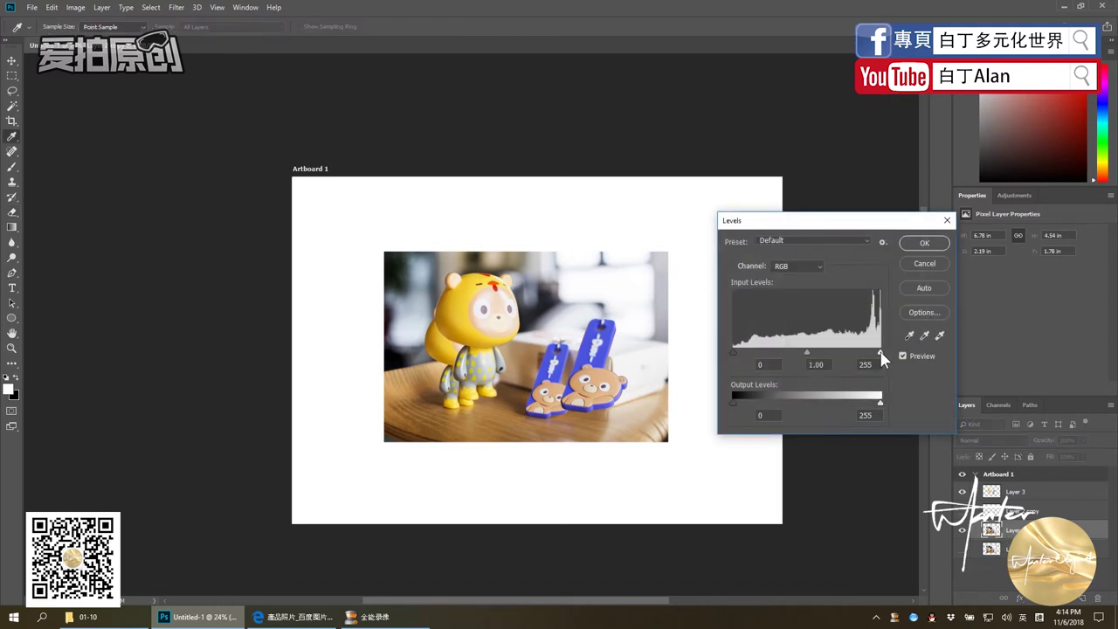
left_click_drag(880, 353, 799, 353)
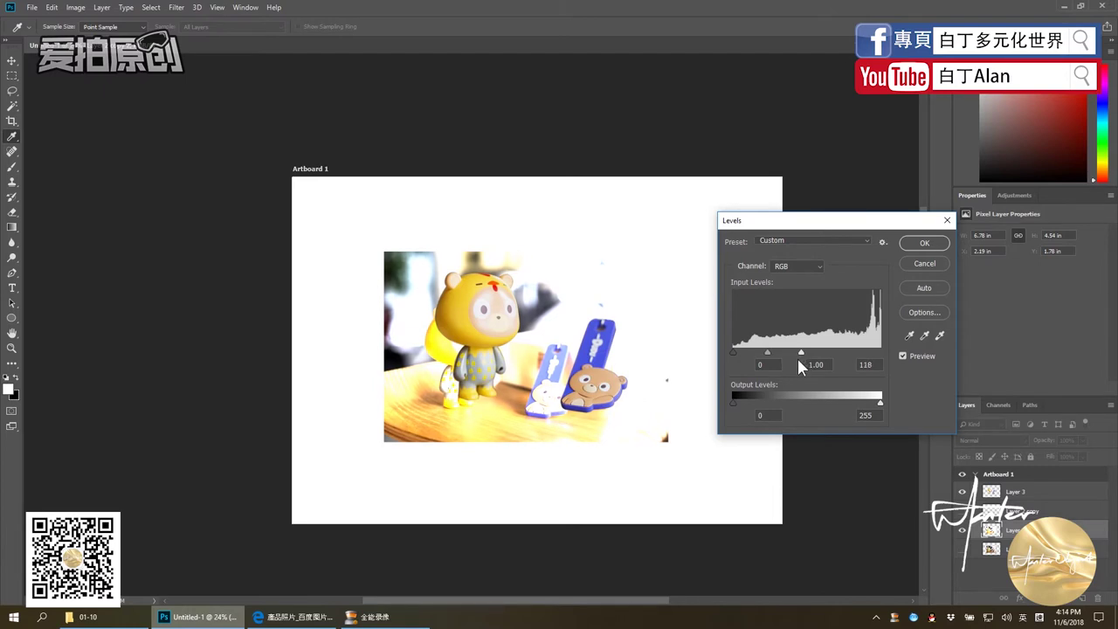
left_click(924, 242)
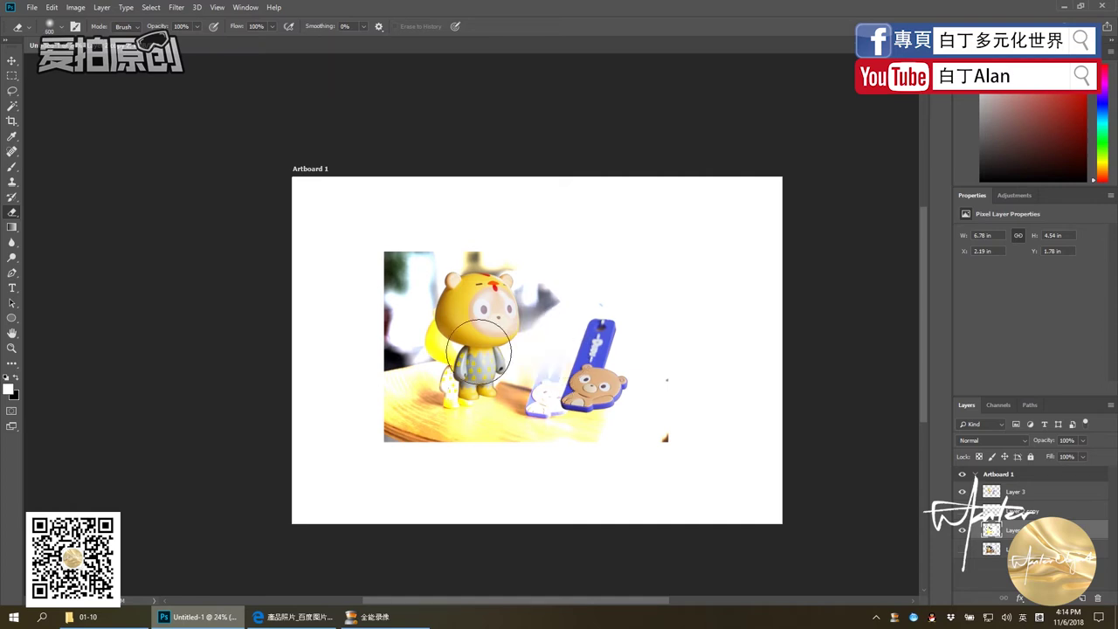
mouse_move(562, 390)
left_mouse_down()
mouse_move(365, 273)
mouse_move(437, 269)
mouse_move(377, 324)
mouse_move(367, 456)
mouse_move(597, 452)
mouse_move(446, 459)
mouse_move(659, 462)
mouse_move(664, 427)
mouse_move(563, 448)
left_mouse_up()
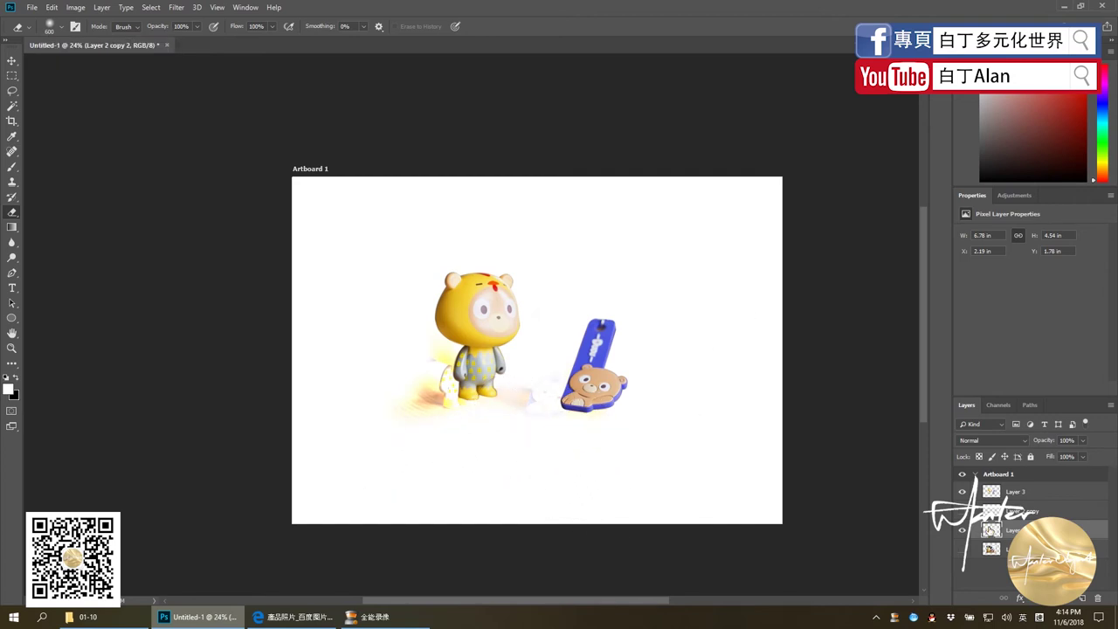
left_click_drag(566, 409, 516, 411)
- Delete the trial brightened copy, turn the soft-shadow layer back on, and select the Move tool
key("Delete")
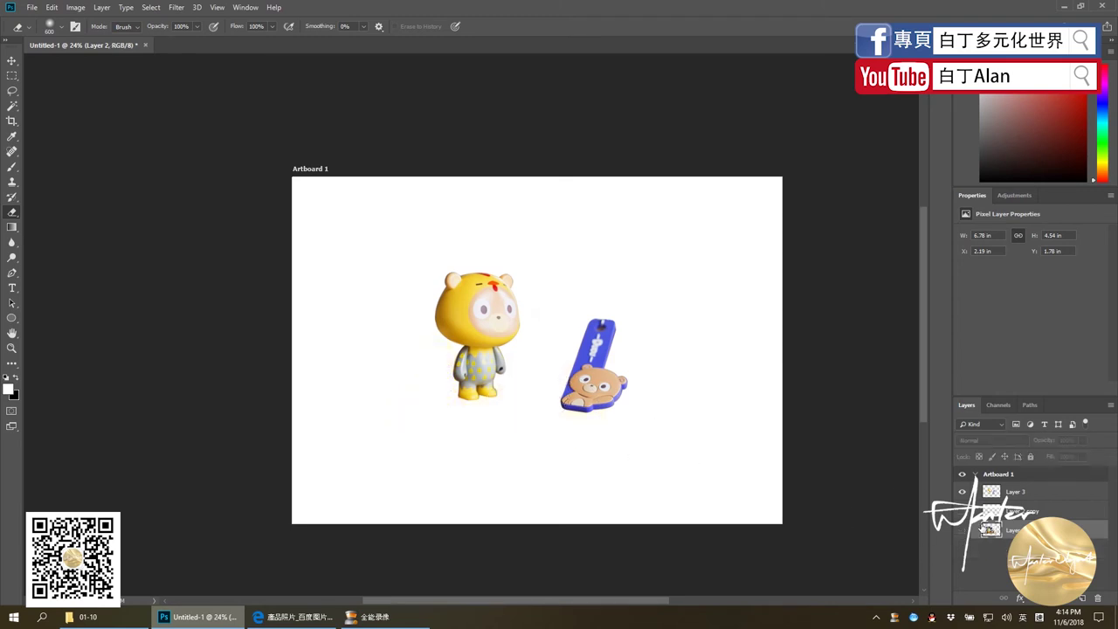
left_click(961, 511)
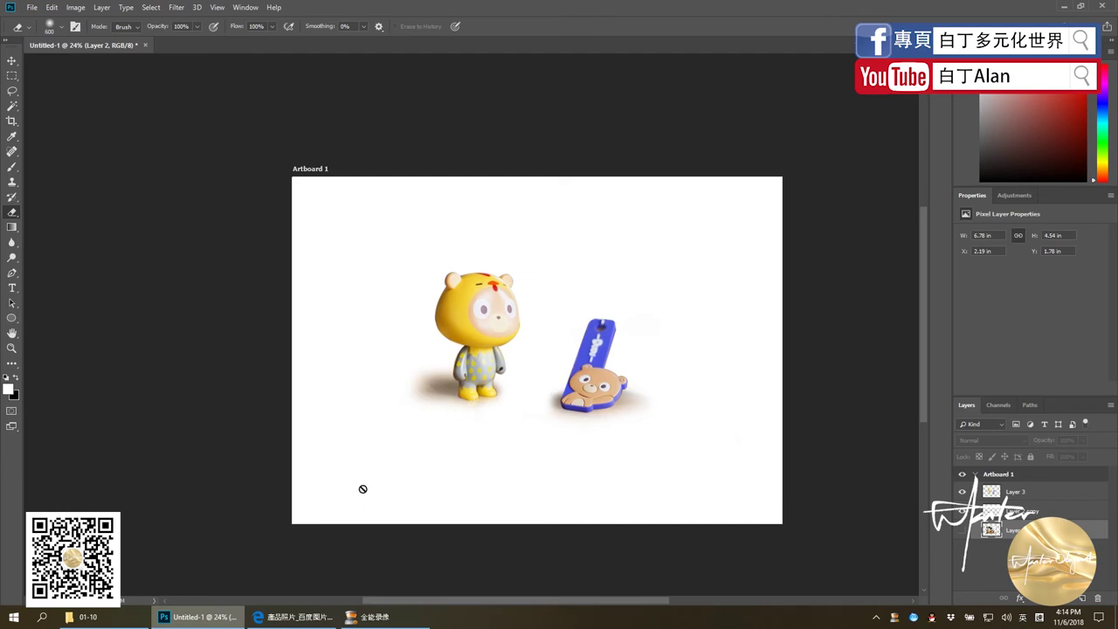
left_click(12, 61)
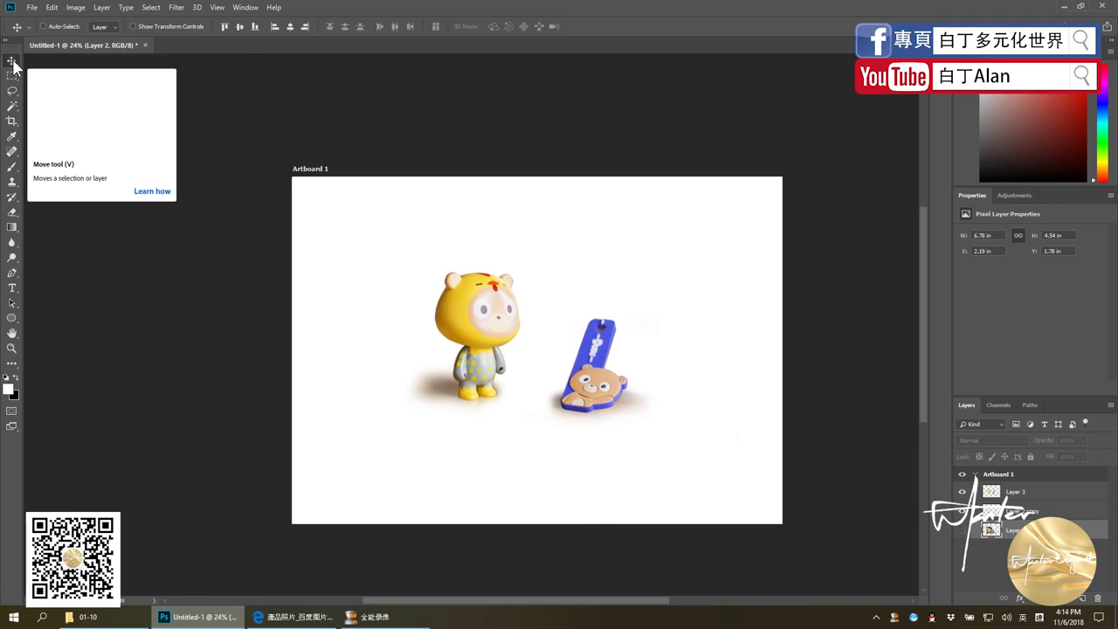